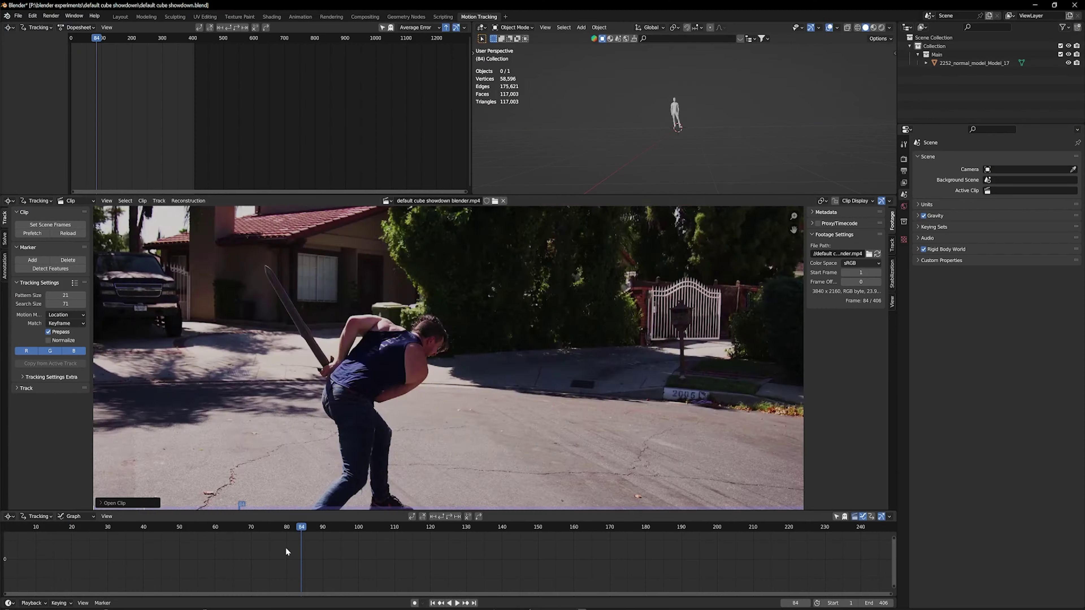
Detect features and track the markers forward to the end of the street clip.
left_click(50, 269)
key("ctrl+t")
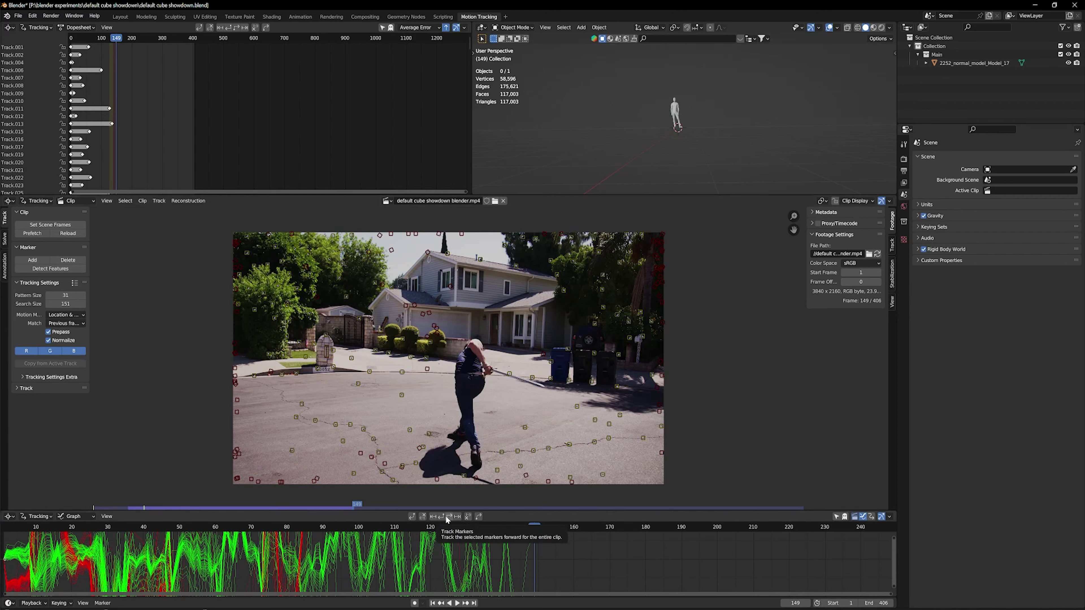
left_click(455, 515)
left_click(446, 515)
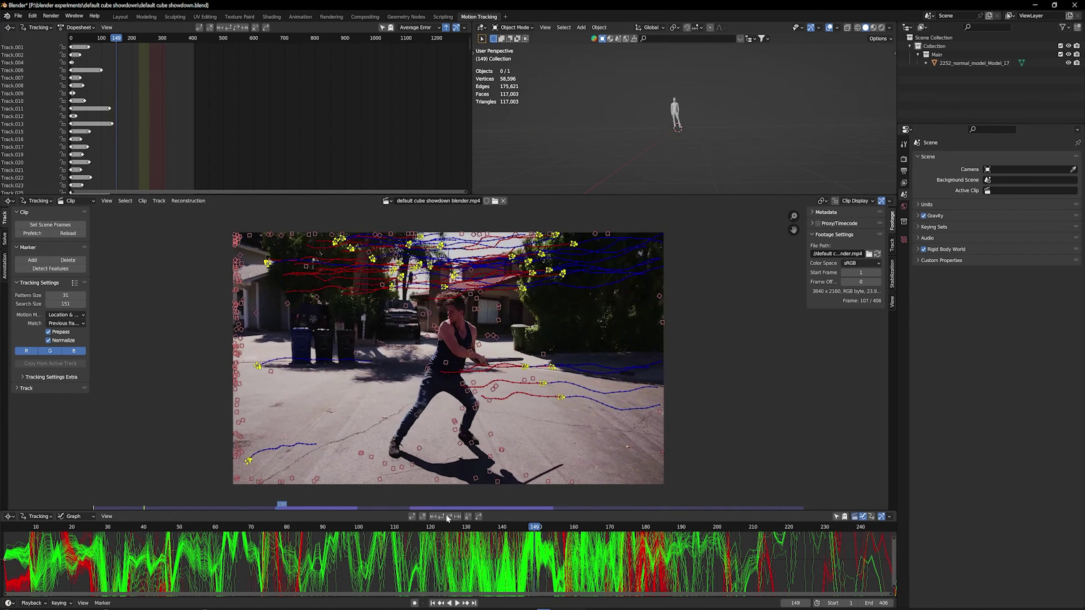
Inspect the marker motion curves in the graph, then scrub through the shot's frames.
key("space")
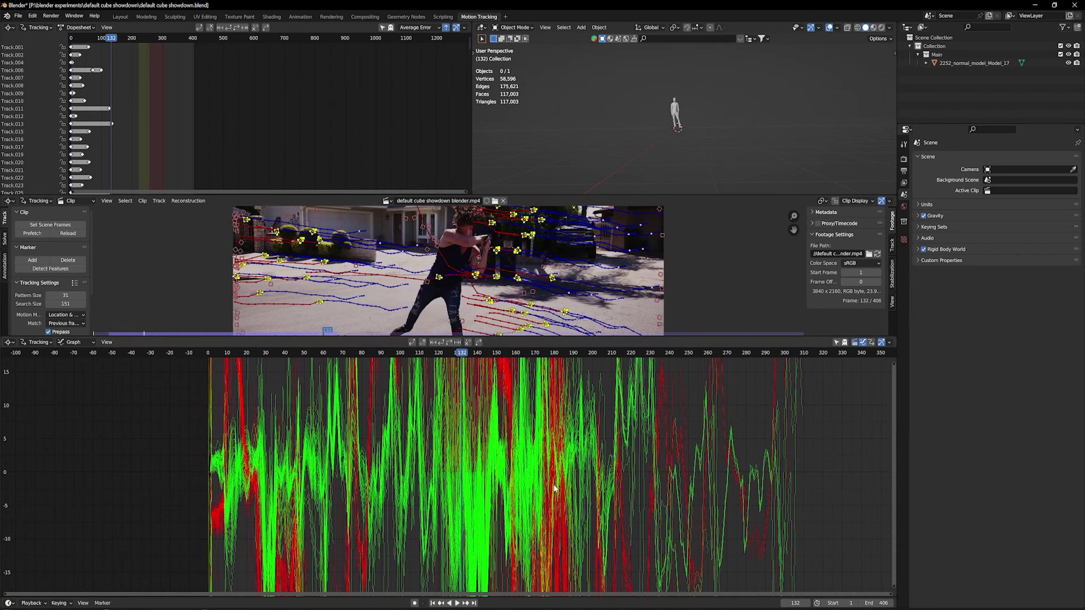
left_click(484, 400)
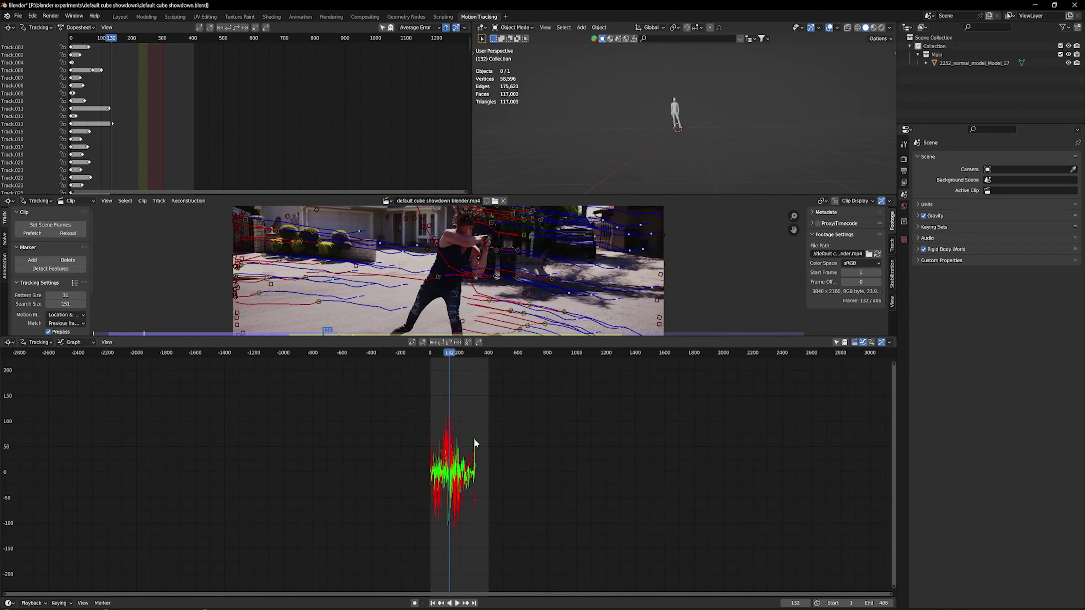
key("Home")
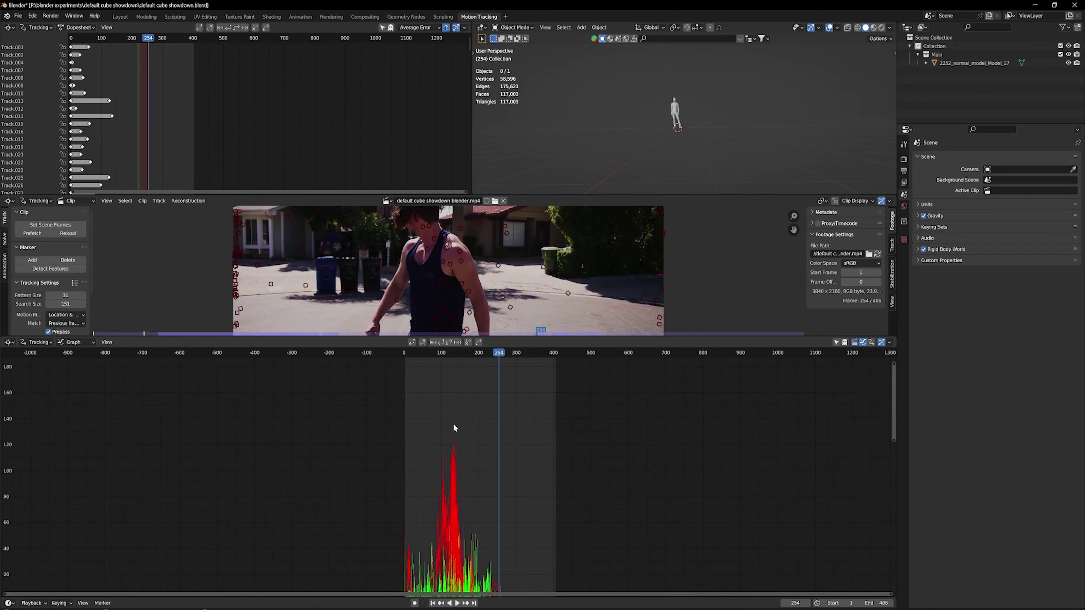
scroll(460, 280, "down", 3)
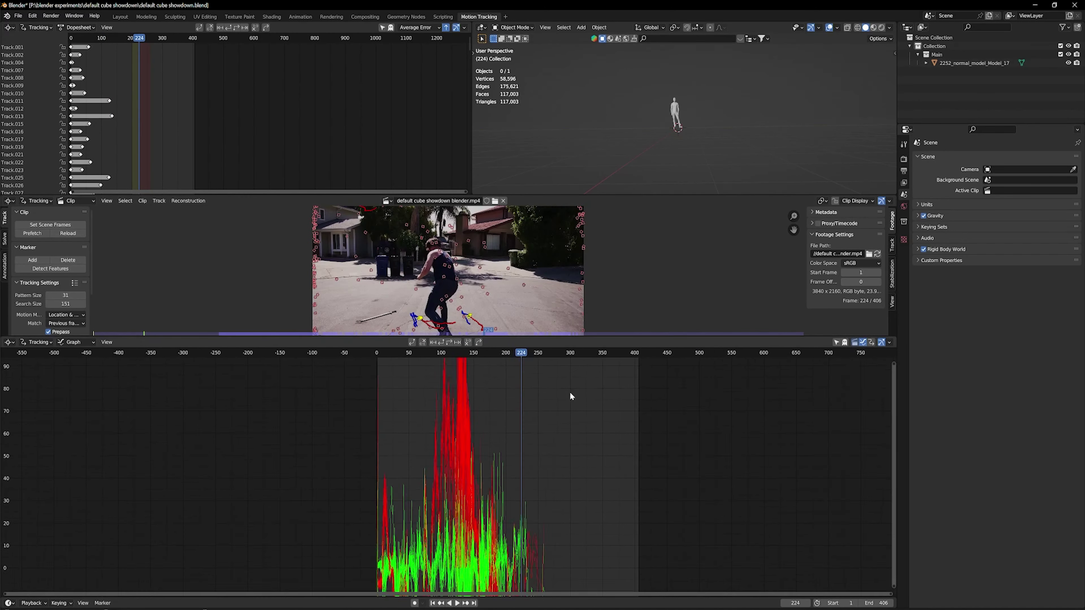
left_click_drag(394, 337, 394, 444)
scroll(394, 417, "up", 1)
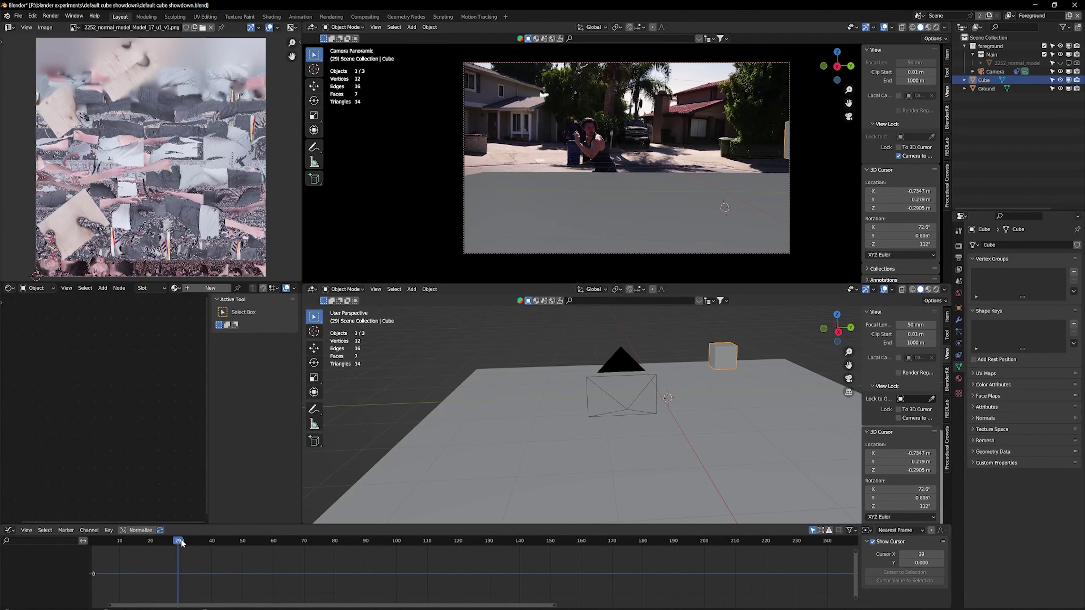
left_click_drag(182, 556, 323, 565)
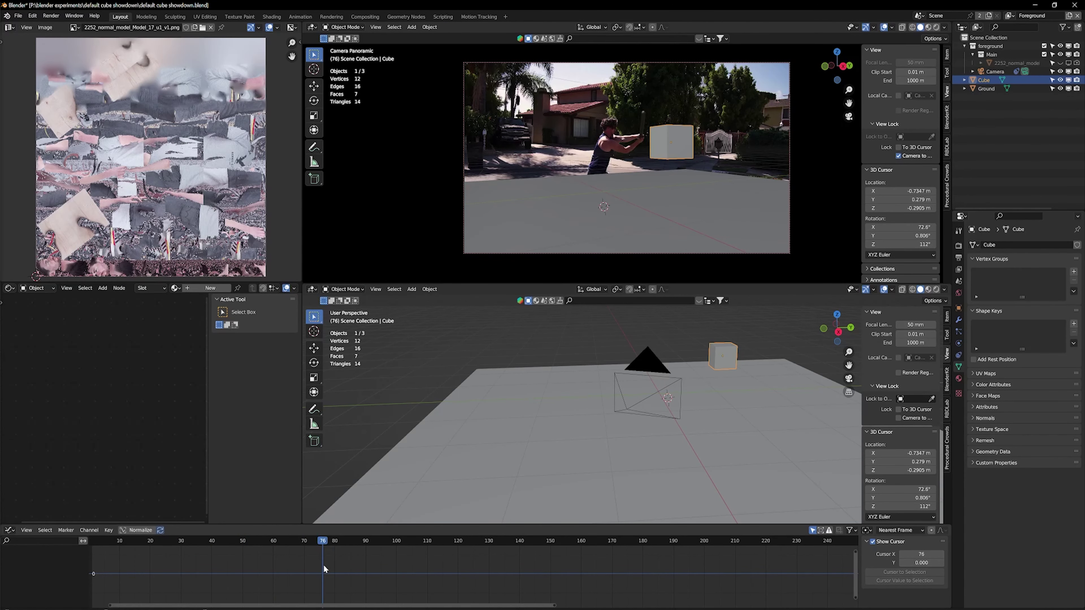
Move the cube vertically and along Y so it sits beside the swordsman.
key("g")
key("z")
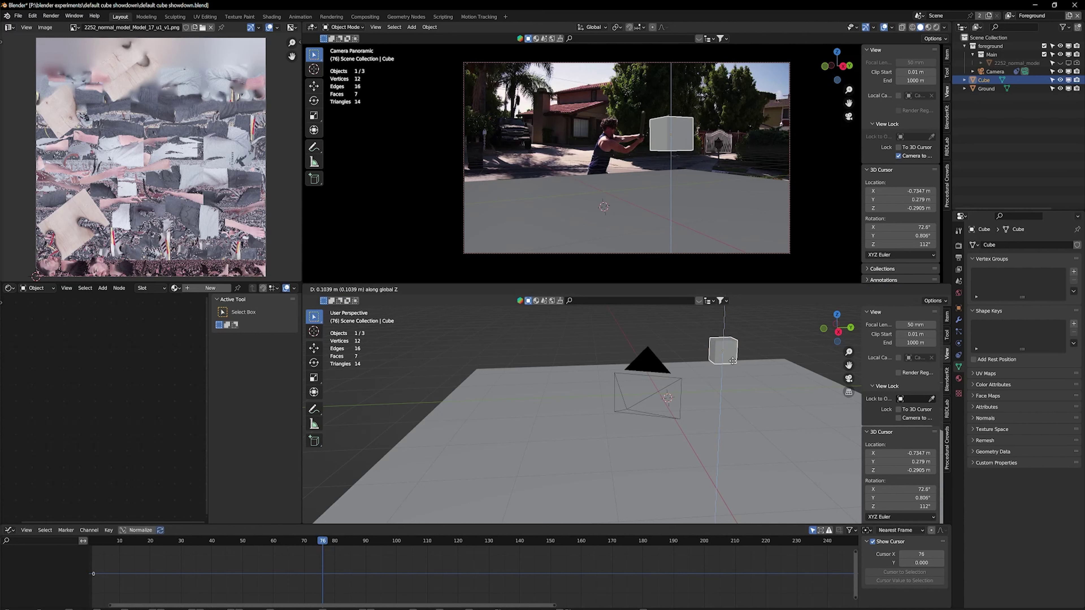
left_click(732, 360)
key("Right")
key("Left")
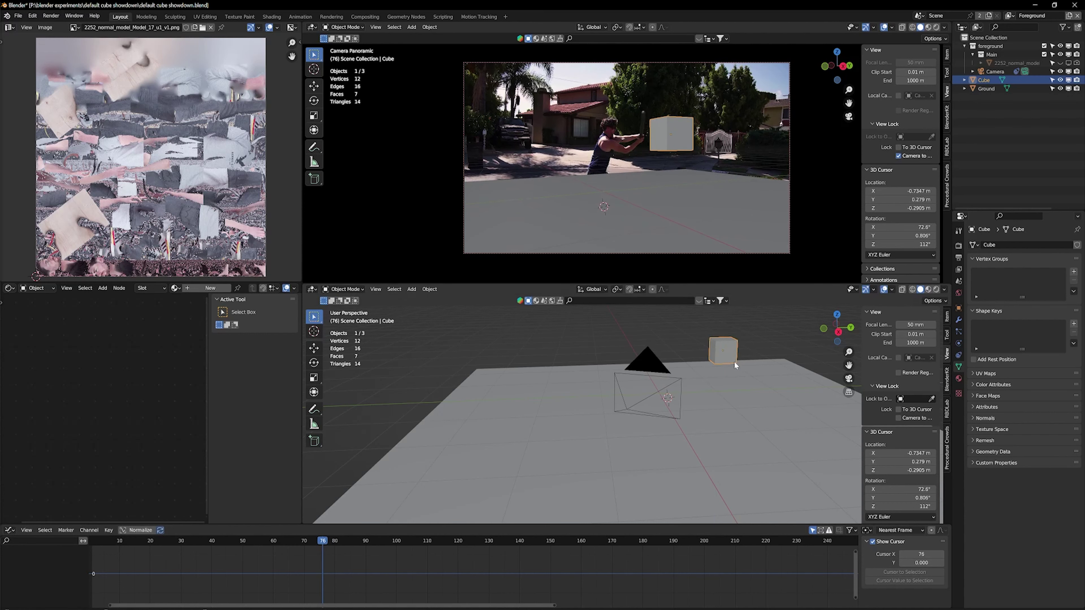
key("g")
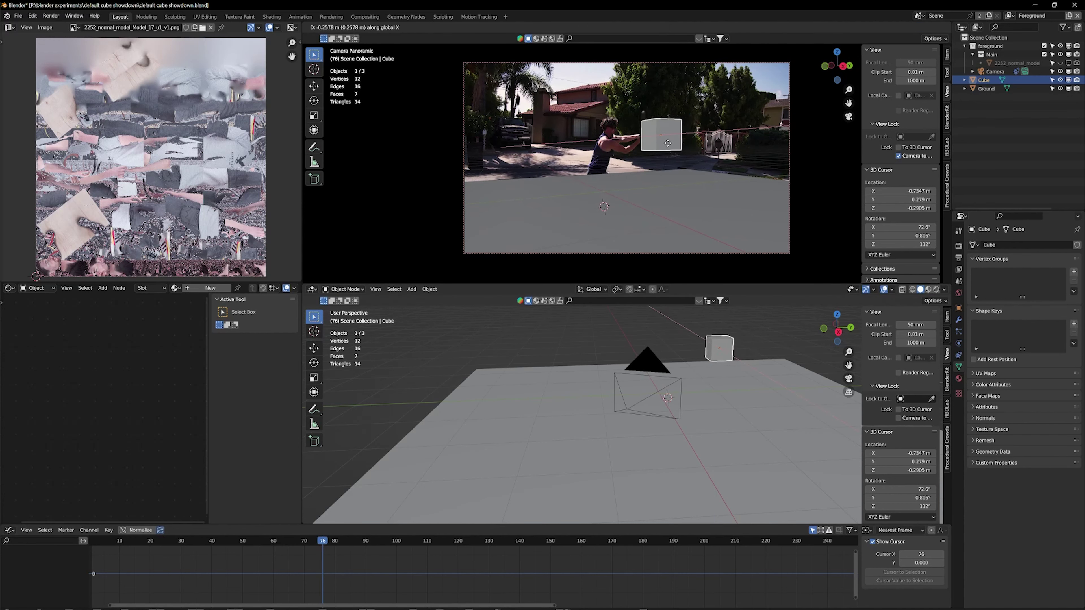
left_click(677, 145)
key("g")
key("y")
left_click(678, 144)
mouse_move(322, 541)
left_mouse_down()
mouse_move(347, 541)
mouse_move(313, 533)
left_mouse_up()
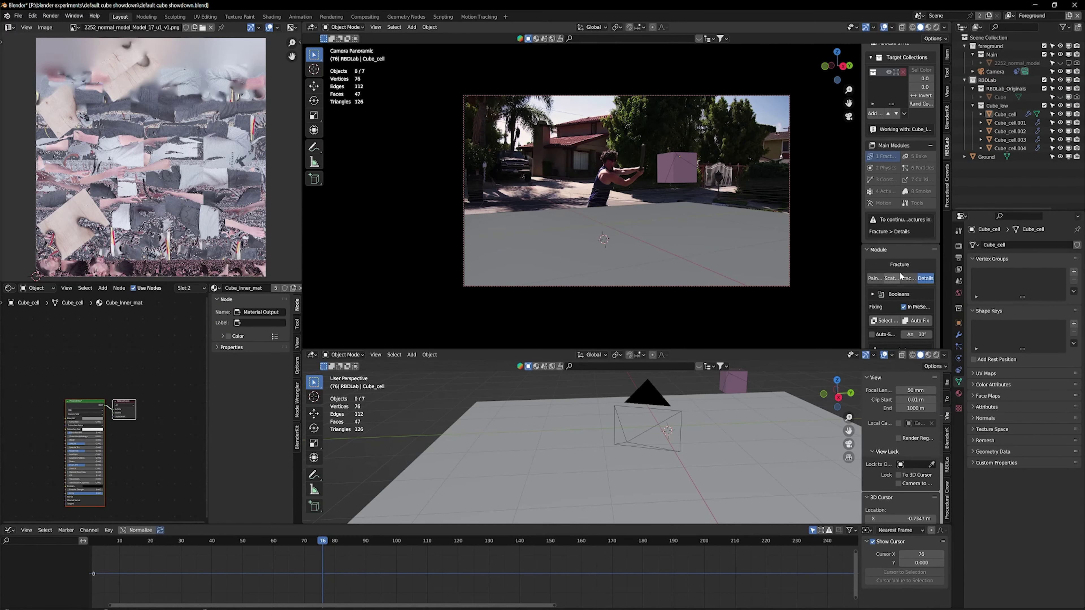
Fracture the cube in RBDLab with Max Chunks 15 and Noise 0.01, then bake the simulation.
left_click(908, 277)
key("ctrl+z")
key("ctrl+z")
key("ctrl+z")
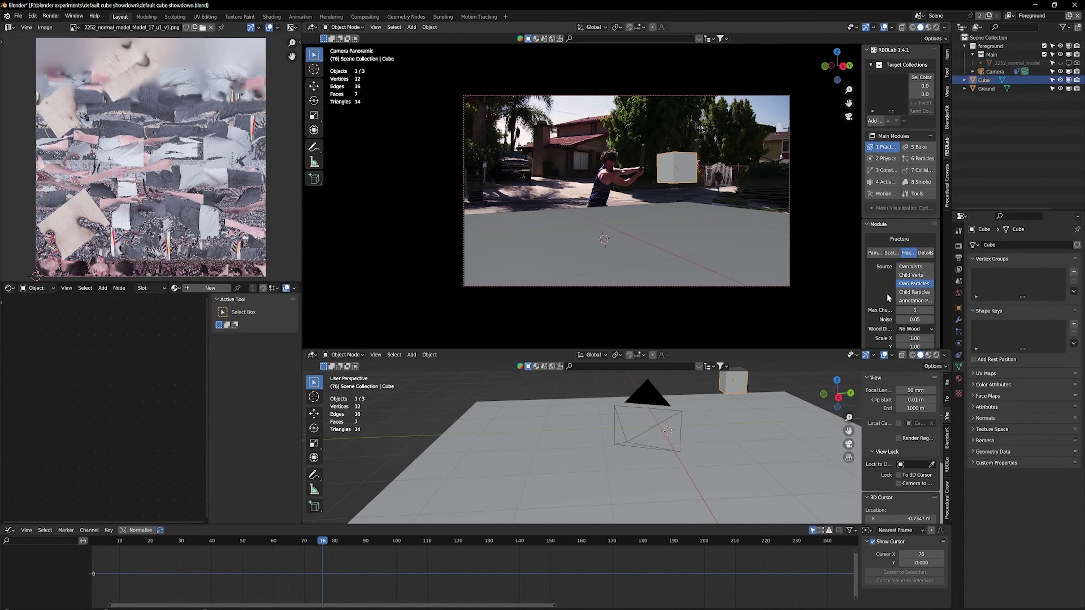
key("Return")
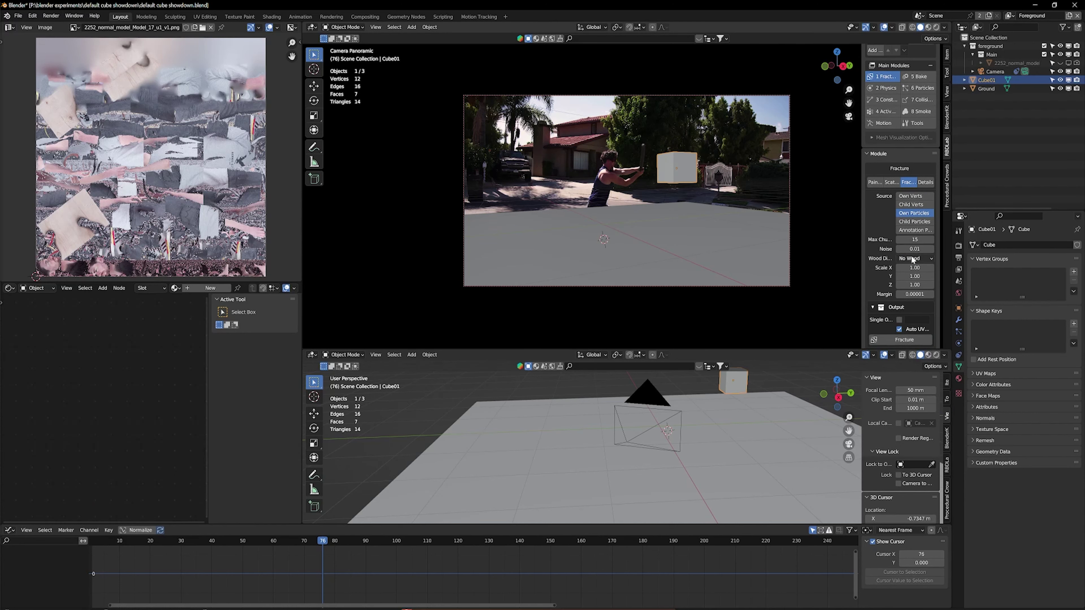
left_click(905, 340)
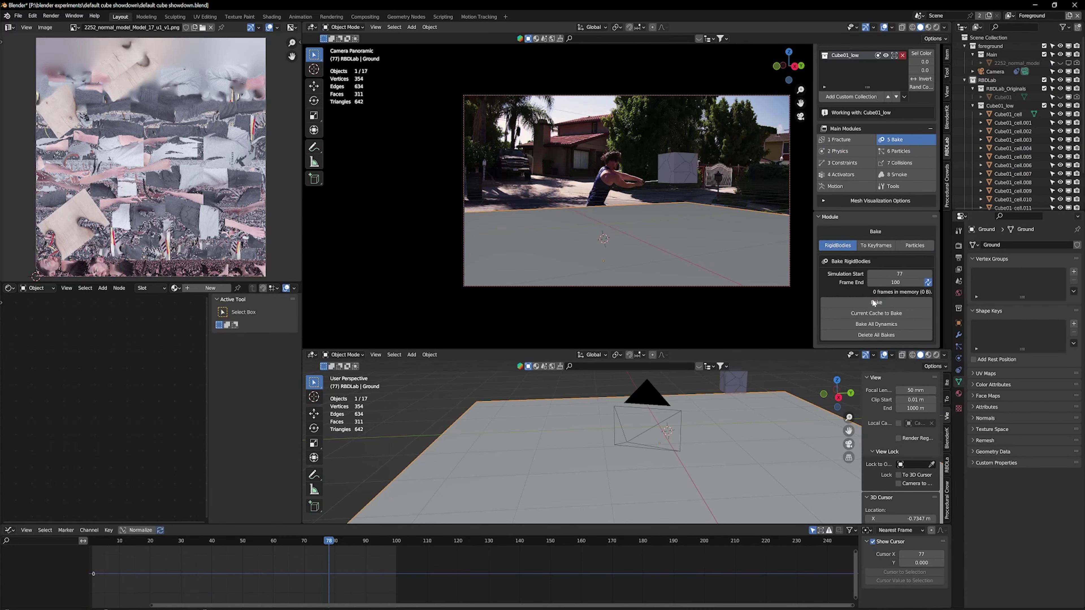
left_click(874, 303)
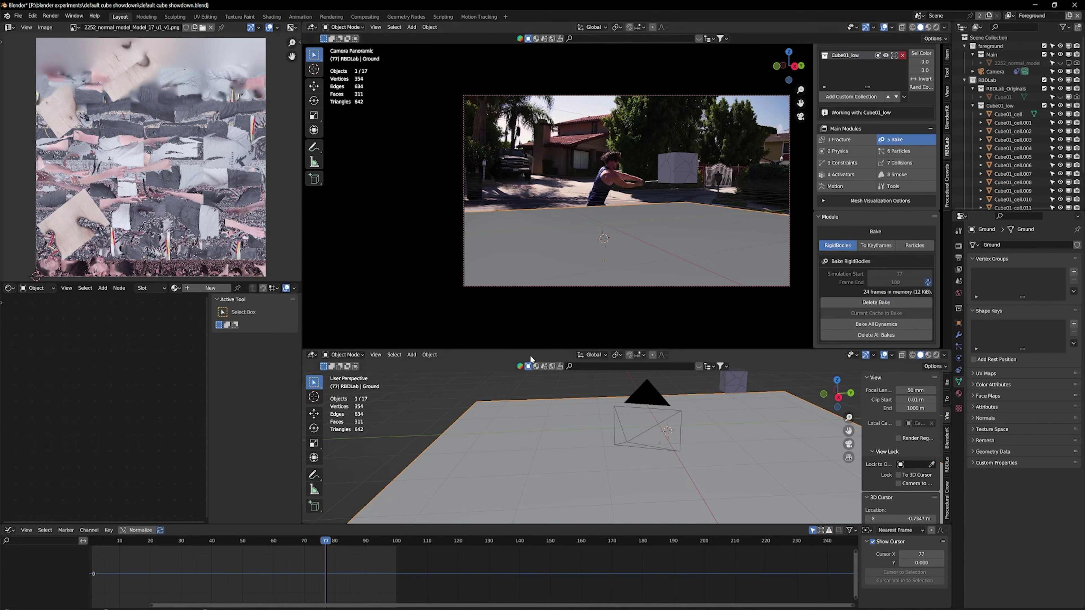
Add a cube, then scale it along Y and rotate it into a thin blade.
left_click_drag(739, 349, 739, 269)
key("shift+a")
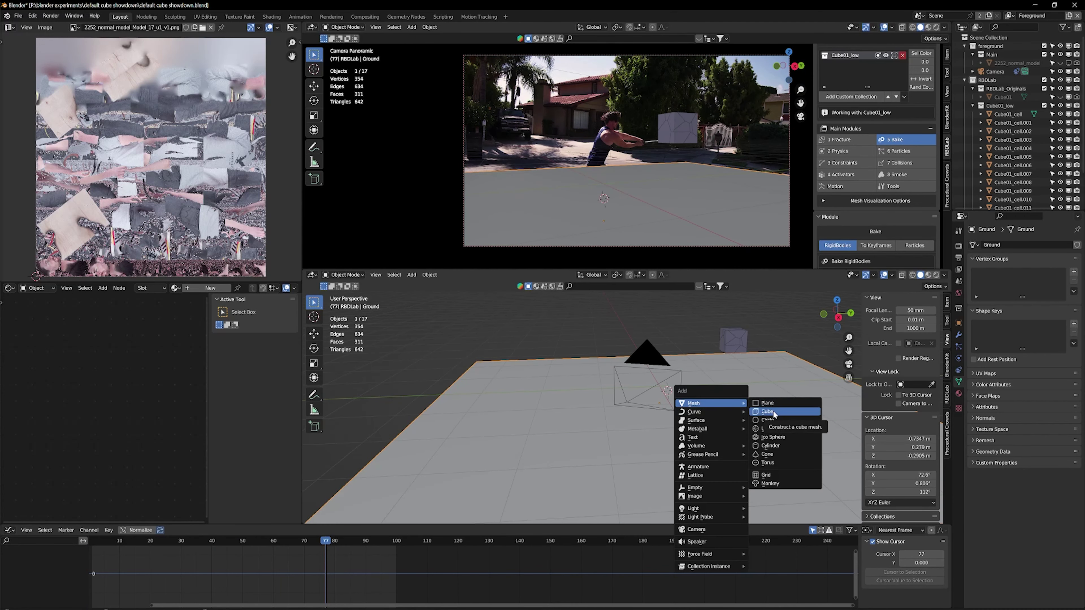
left_click(782, 429)
key("g")
key("s")
key("y")
key("Return")
middle_click_drag(641, 428, 707, 410)
key("r")
left_click(708, 410)
Make the blade a passive, animated rigid body and move it beside the cube.
left_click(959, 358)
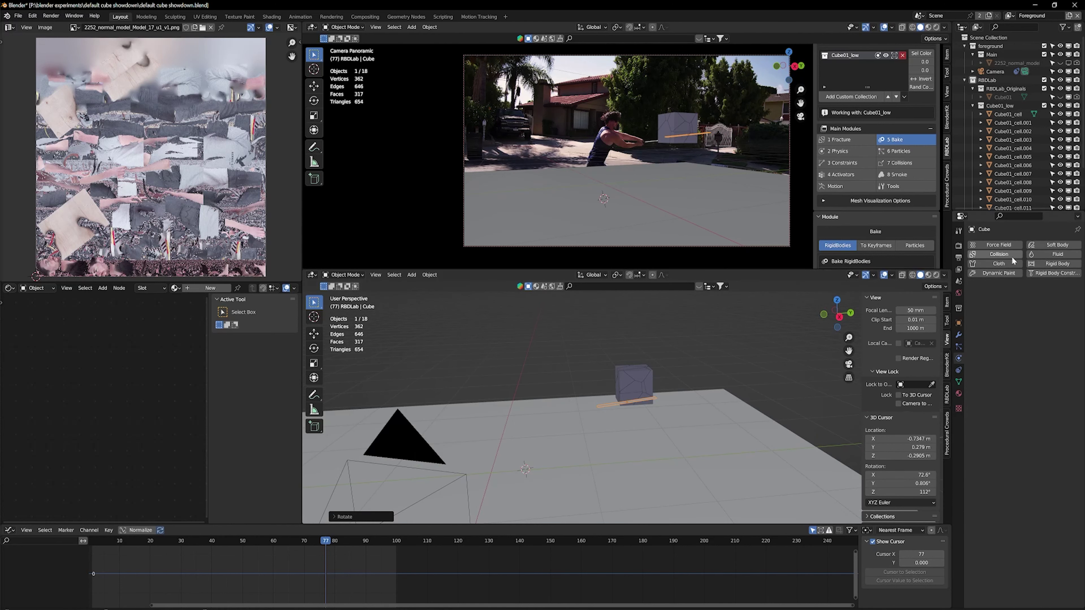
left_click(1042, 299)
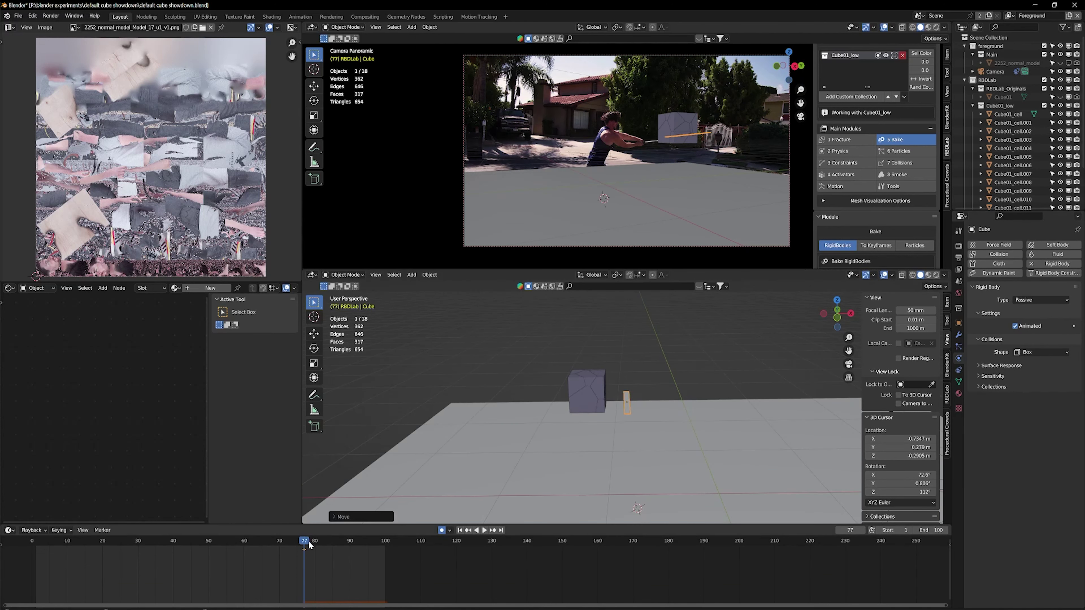
key("space")
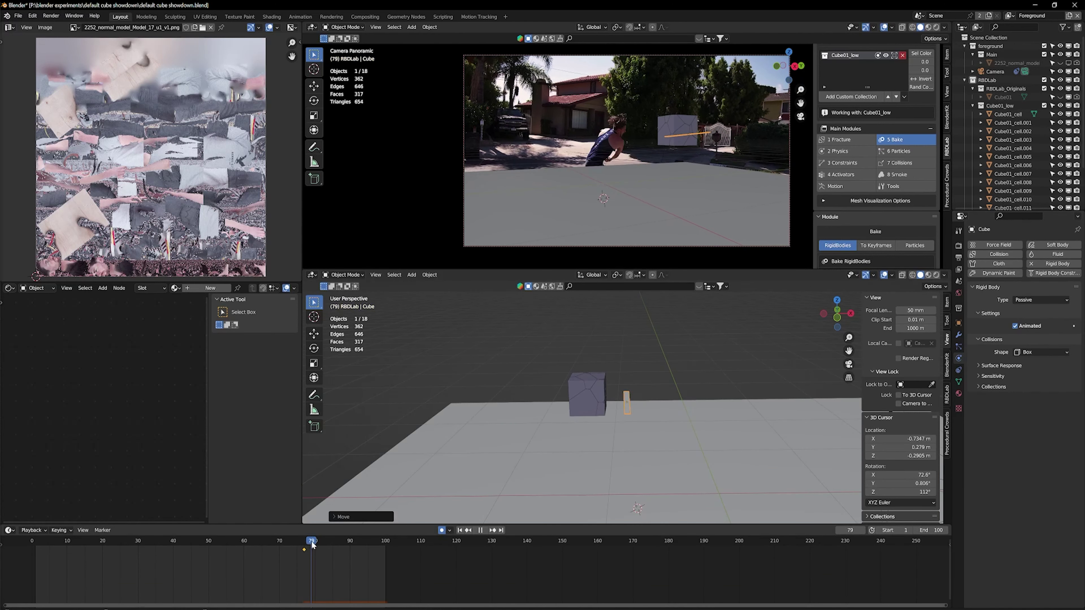
key("space")
key("g")
left_click(571, 410)
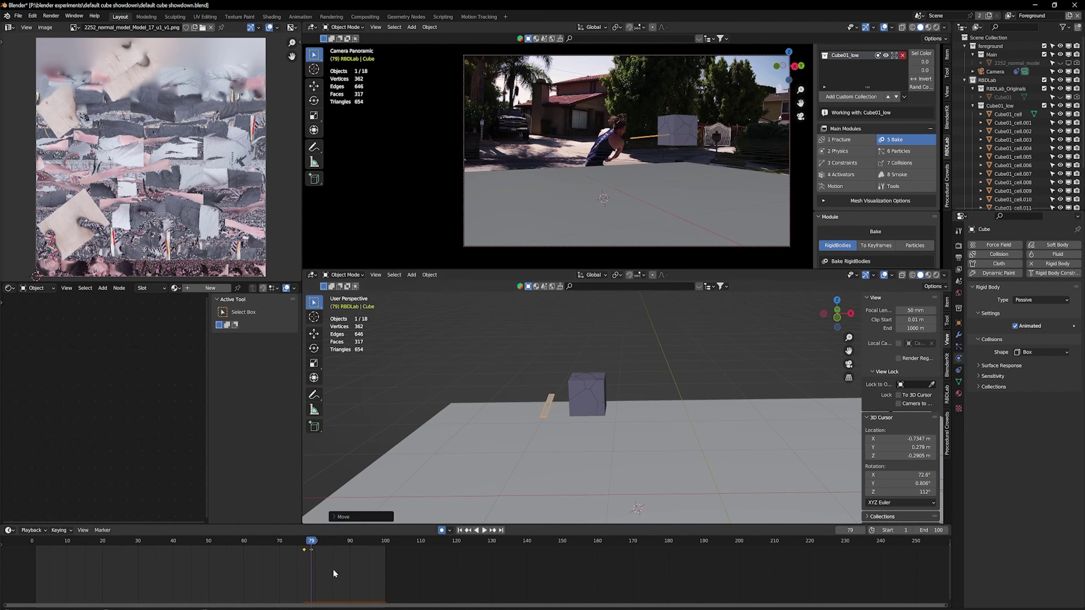
Return to frame 61 and play back the shattering simulation.
left_click_drag(309, 543, 253, 542)
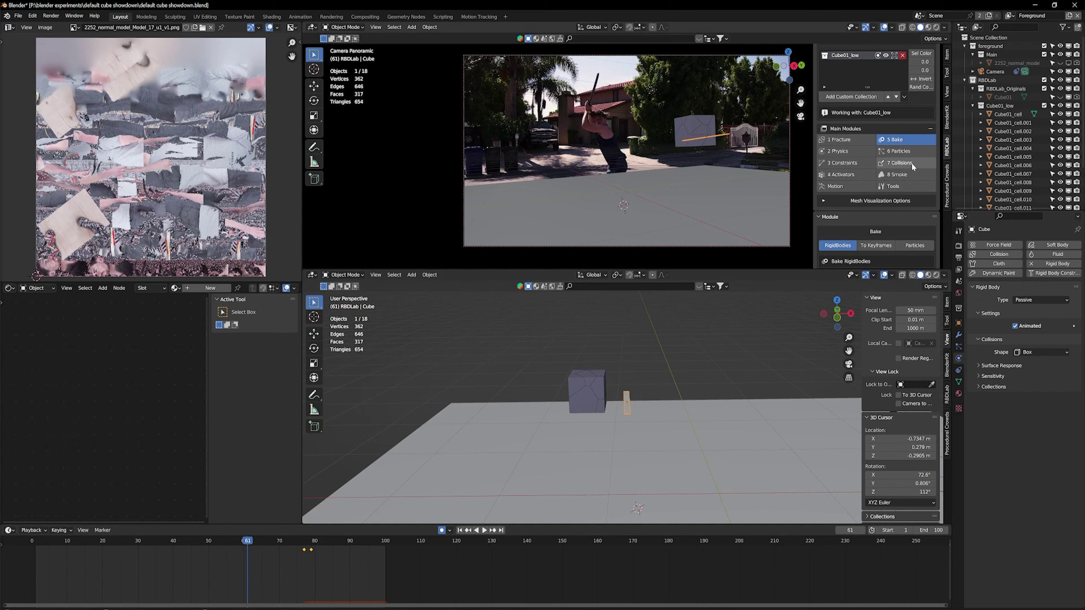
scroll(886, 218, "down", 2)
scroll(885, 218, "down", 5)
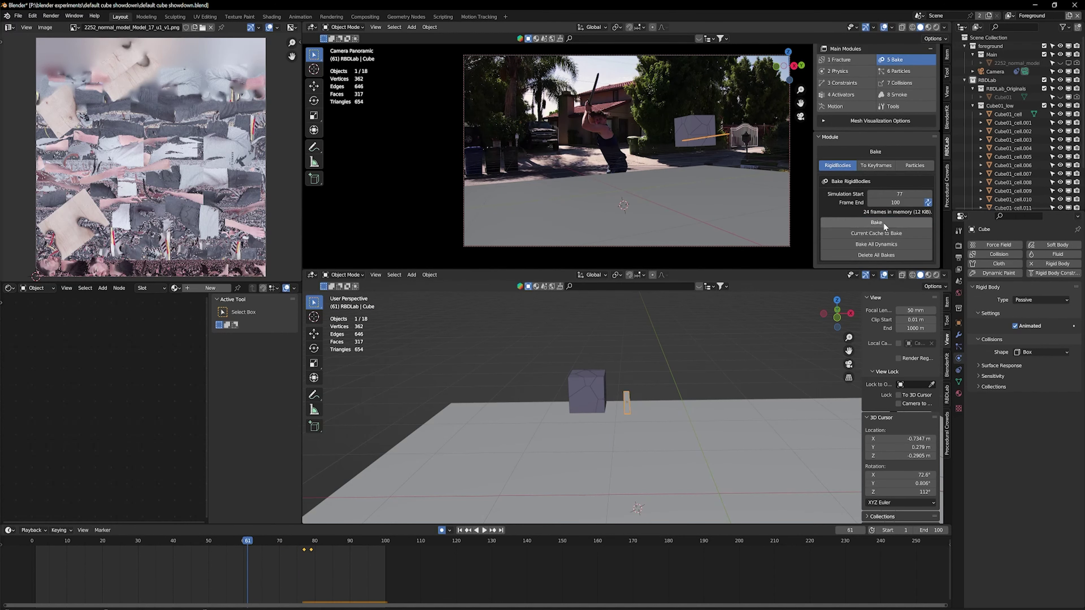
key("space")
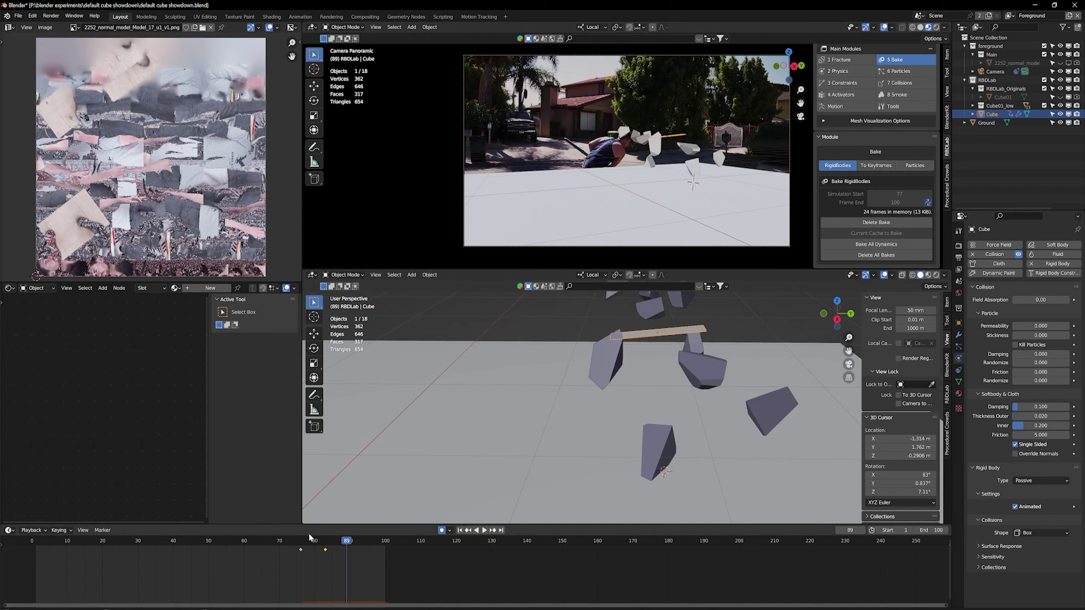
Play and scrub frames 76–100 to watch the cube shatter, then scroll to Particles > Debris.
left_click(304, 541)
key("space")
left_click(306, 541)
mouse_move(306, 541)
left_mouse_down()
mouse_move(334, 541)
mouse_move(269, 547)
mouse_move(302, 549)
left_mouse_up()
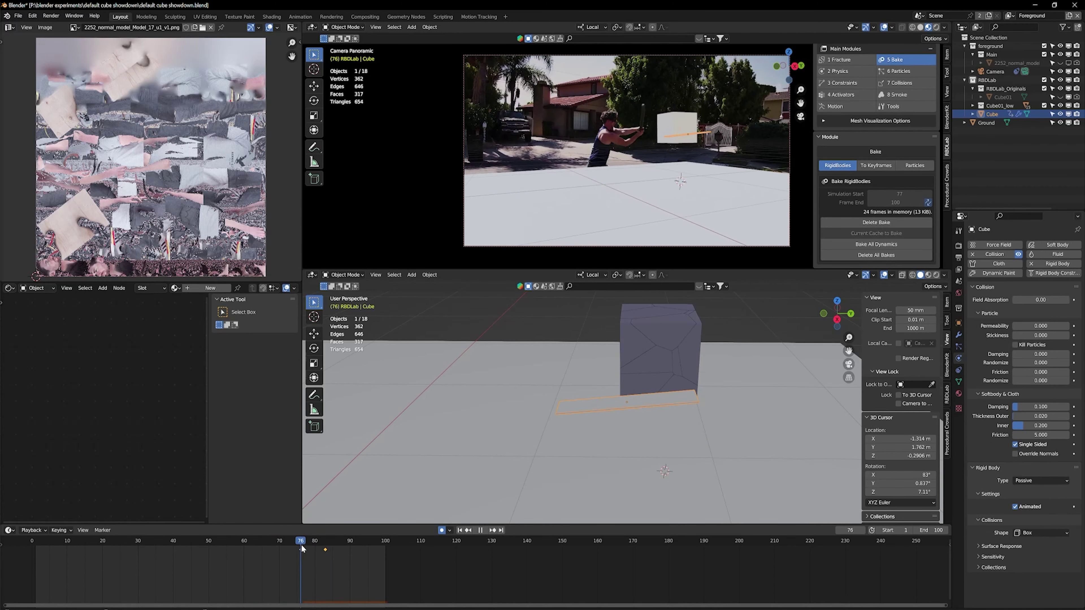
key("space")
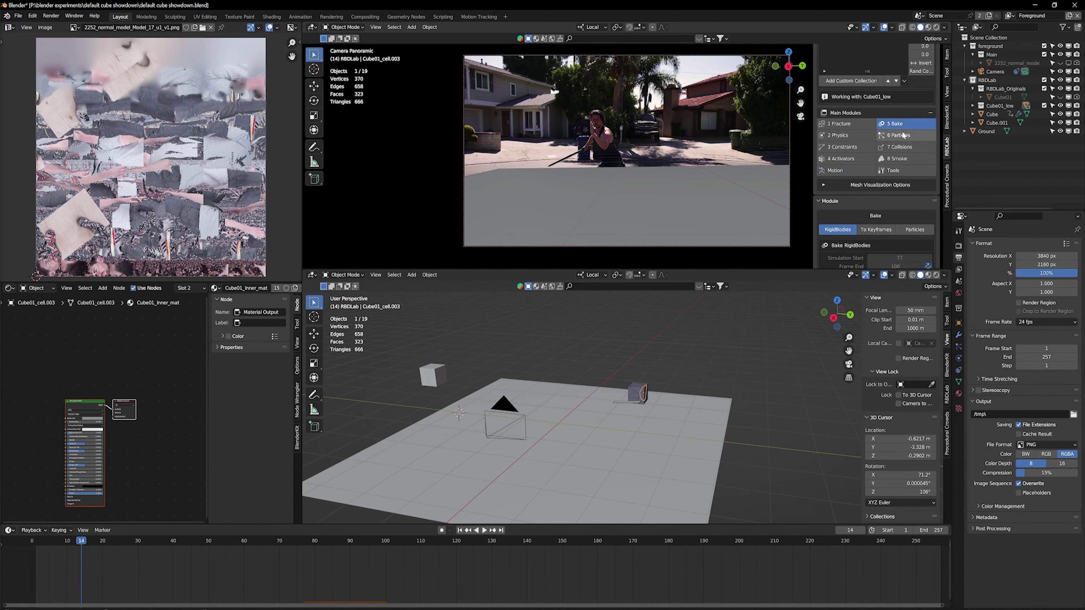
scroll(876, 155, "down", 3)
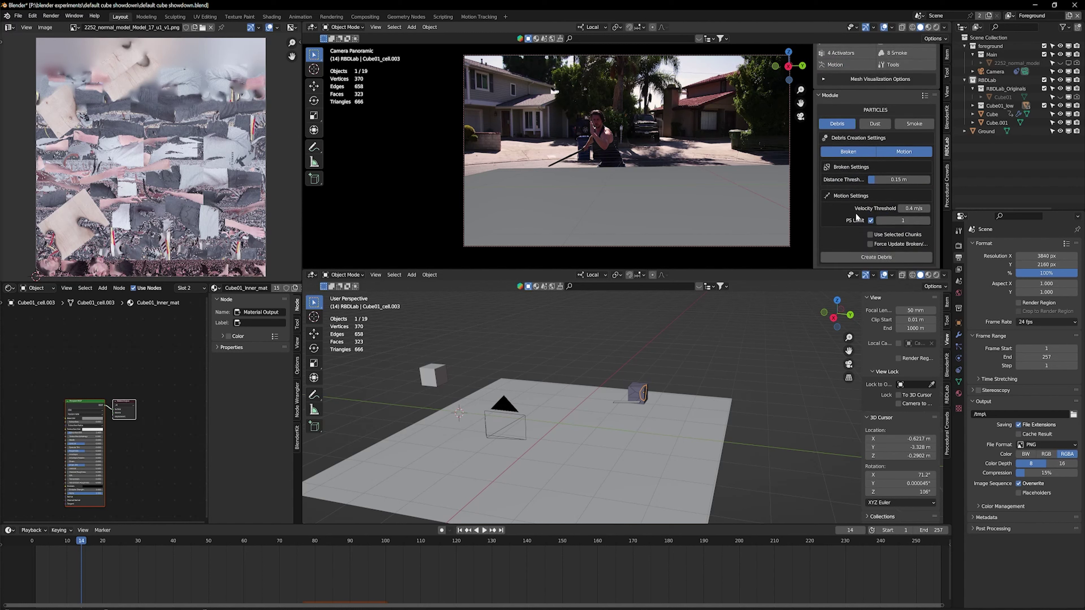
Generate RBDLab debris particles from the broken cube and play them back.
left_click(876, 256)
key("space")
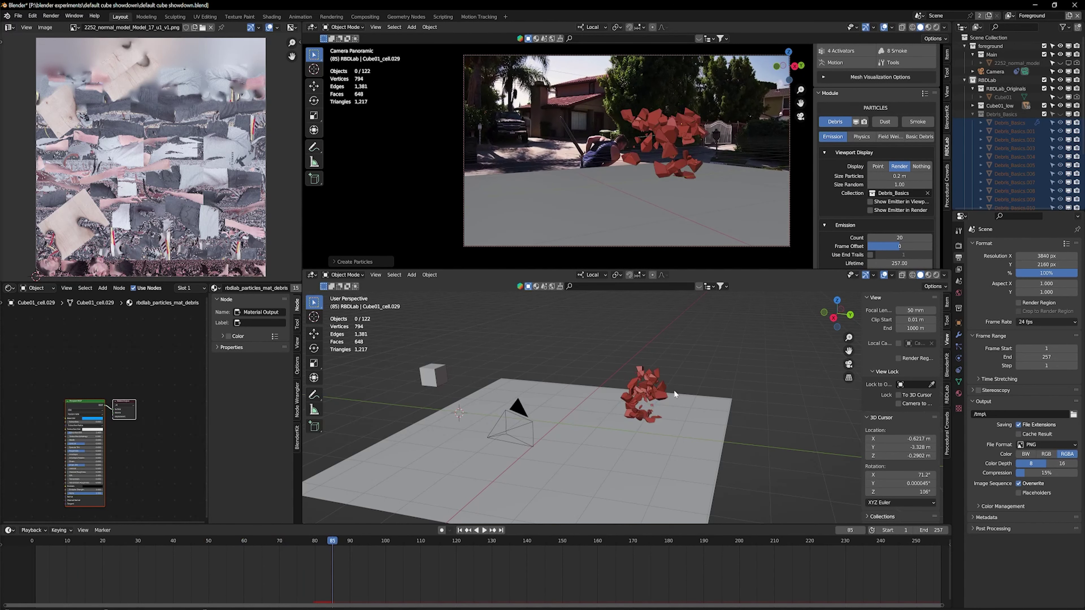
key("space")
left_click_drag(436, 541, 406, 541)
Create dust from the broken cube and set its particle size to 0.66 m.
left_click(885, 122)
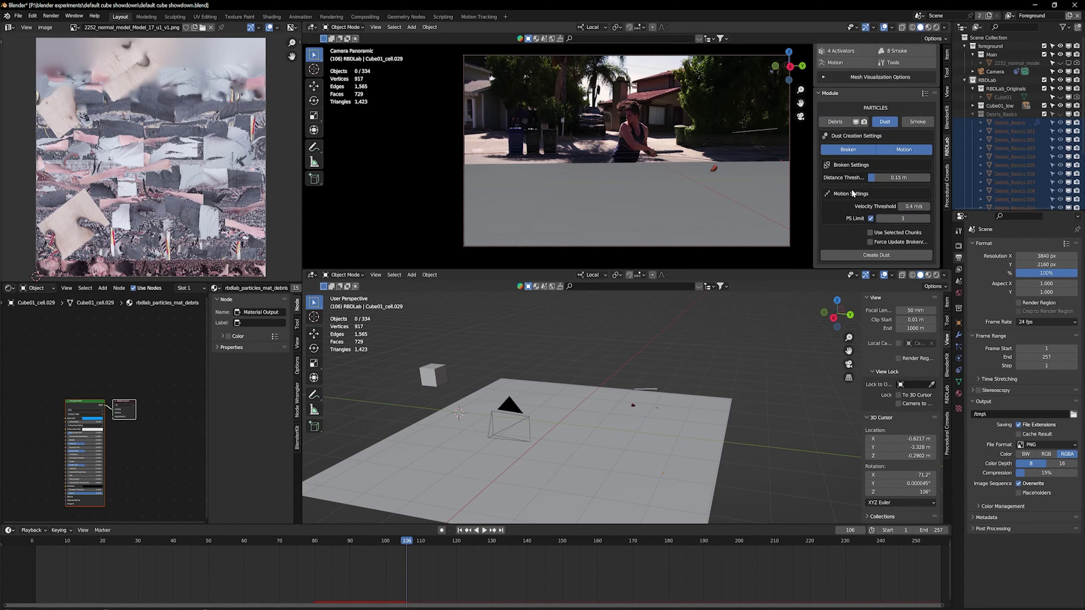
left_click(876, 255)
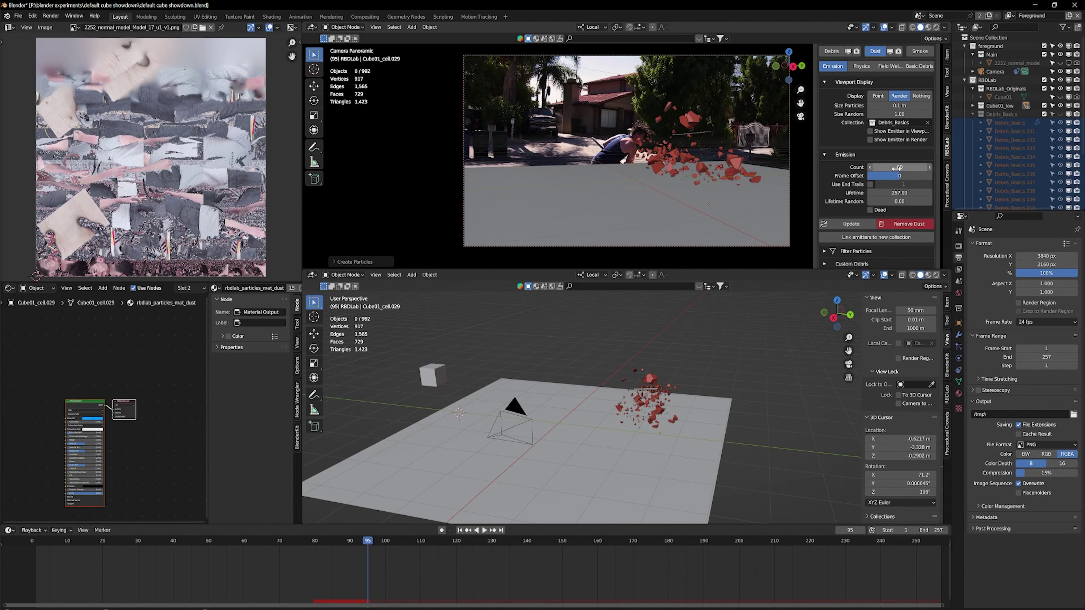
scroll(840, 175, "up", 2)
scroll(840, 175, "up", 2)
left_click(893, 177)
type("0.66")
key("Return")
scroll(838, 223, "down", 3)
scroll(839, 222, "down", 2)
Play the shatter from the start, then lower the dust particle size to 0.49 m.
key("shift+Left")
key("space")
left_click(646, 395)
scroll(646, 393, "up", 6)
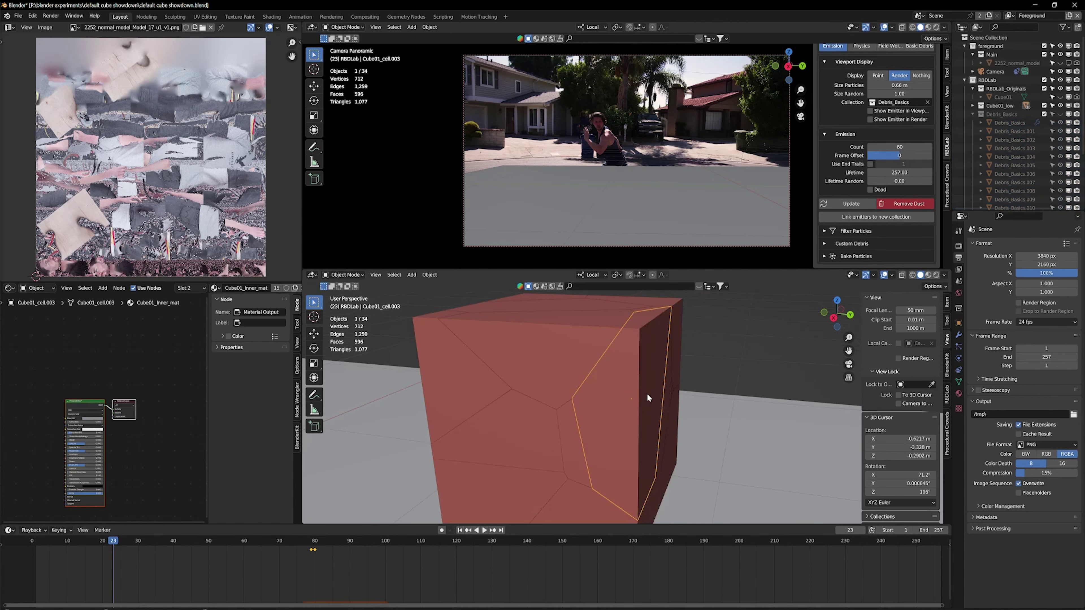
scroll(647, 394, "down", 3)
scroll(646, 388, "up", 5)
middle_click_drag(646, 388, 683, 405)
scroll(683, 404, "down", 4)
key("space")
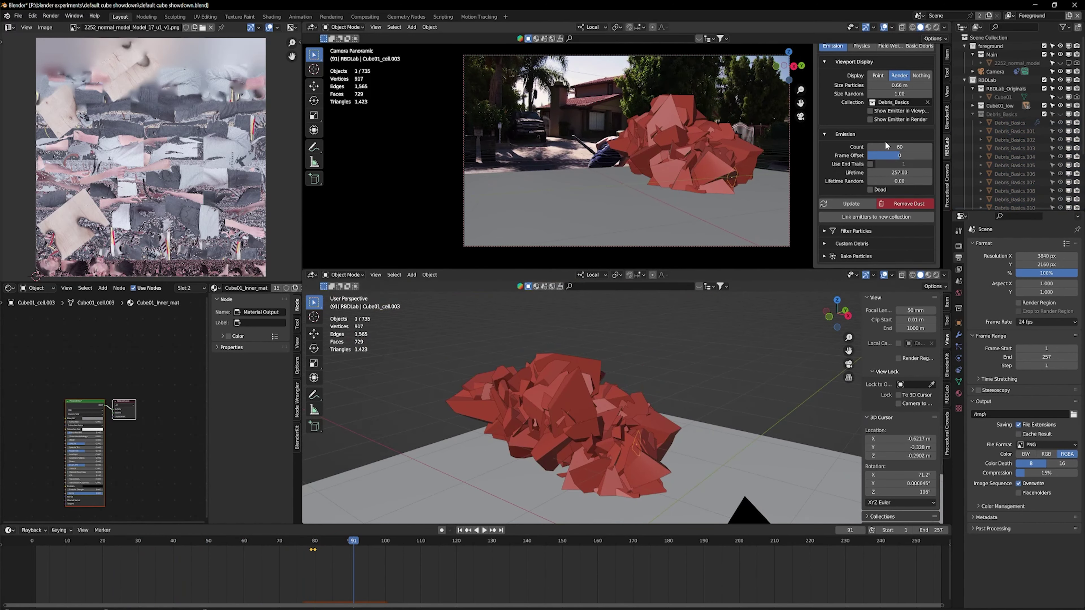
left_click_drag(899, 85, 885, 85)
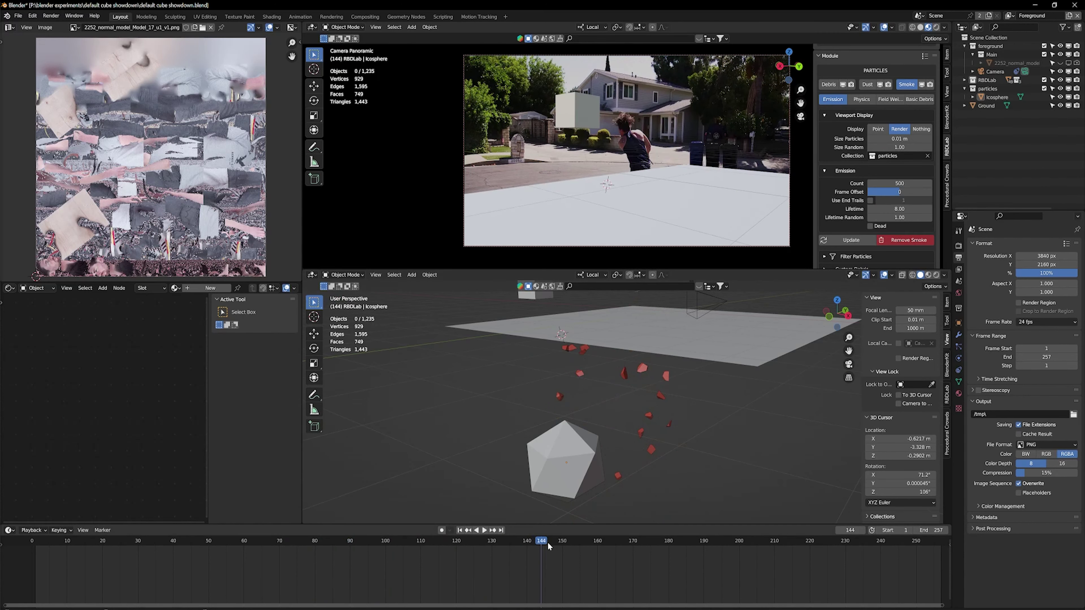
left_click_drag(549, 546, 530, 544)
Select the second cube and rename it from Cube.001 to Cube02.
left_click(546, 119)
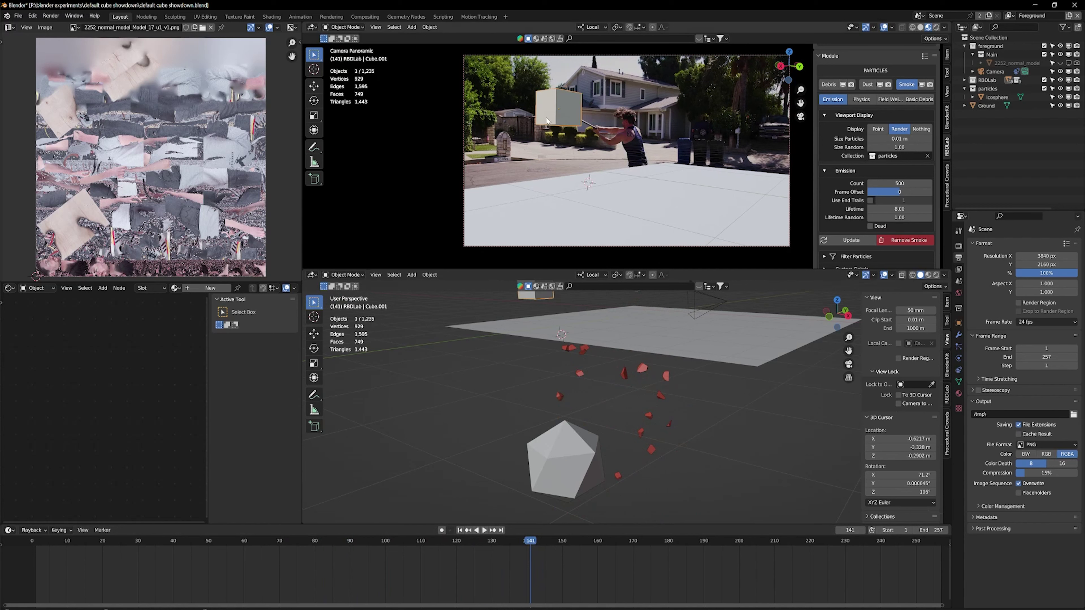
scroll(852, 70, "up", 5)
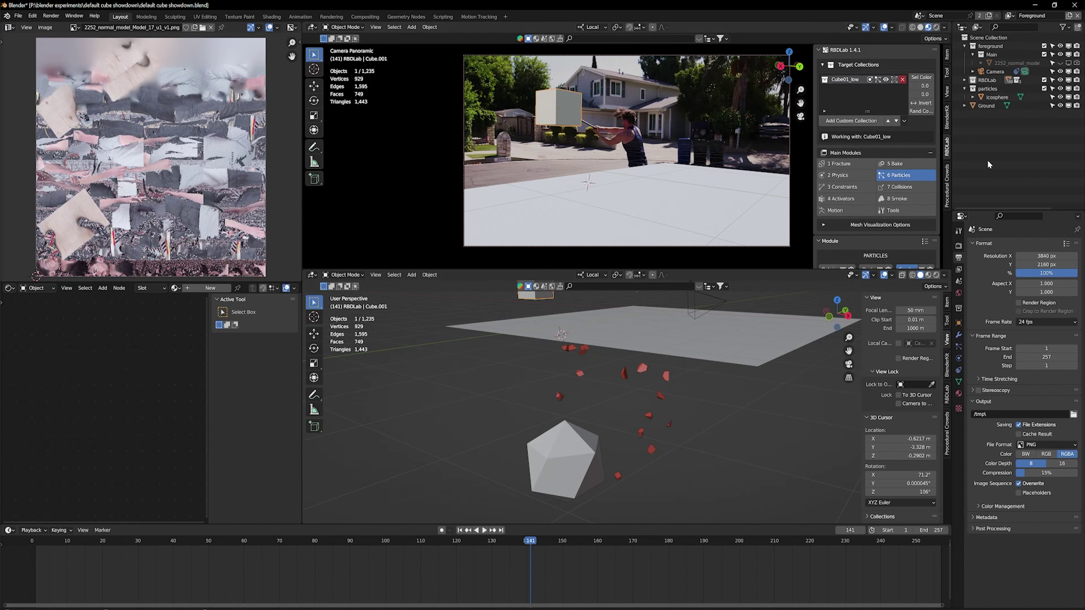
key("KP_Decimal")
double_click(998, 181)
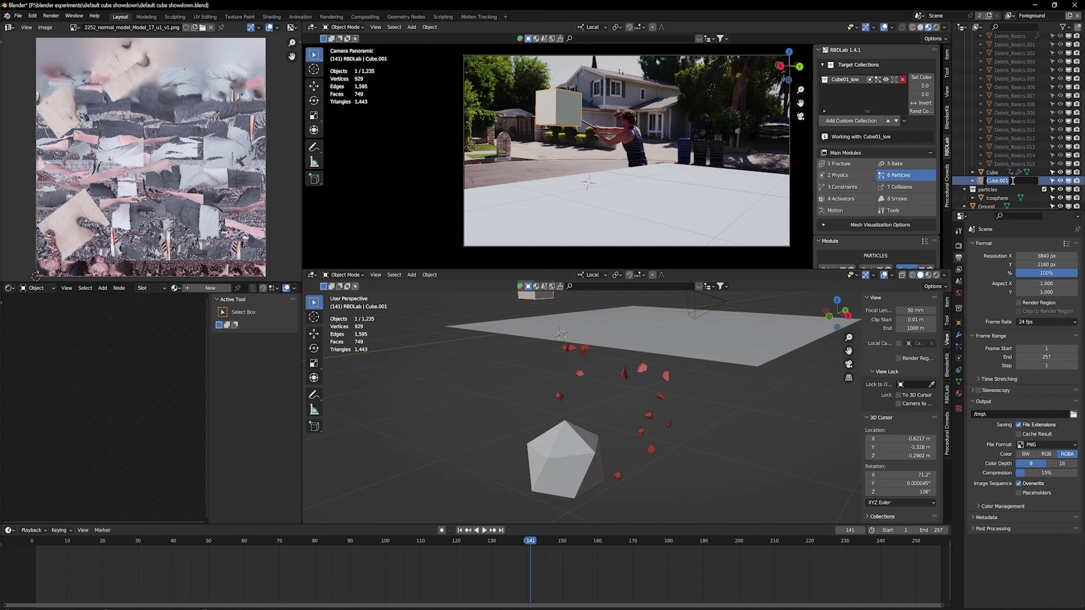
type("02")
key("Return")
Move Cube02 into the Main collection and show RBDLab's Fracture settings.
left_click_drag(982, 181, 989, 86)
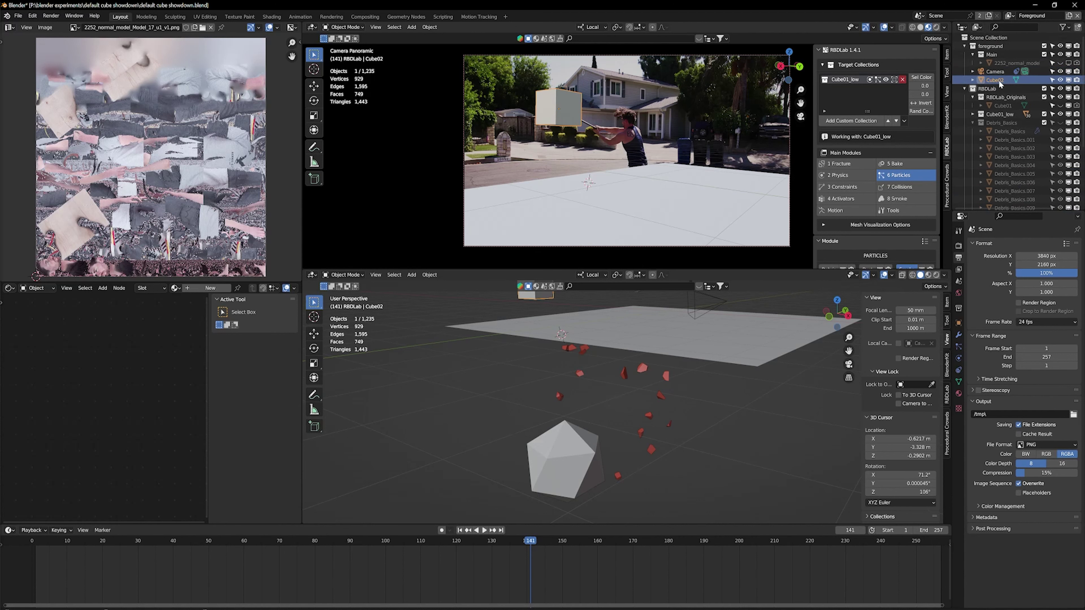
left_click(848, 164)
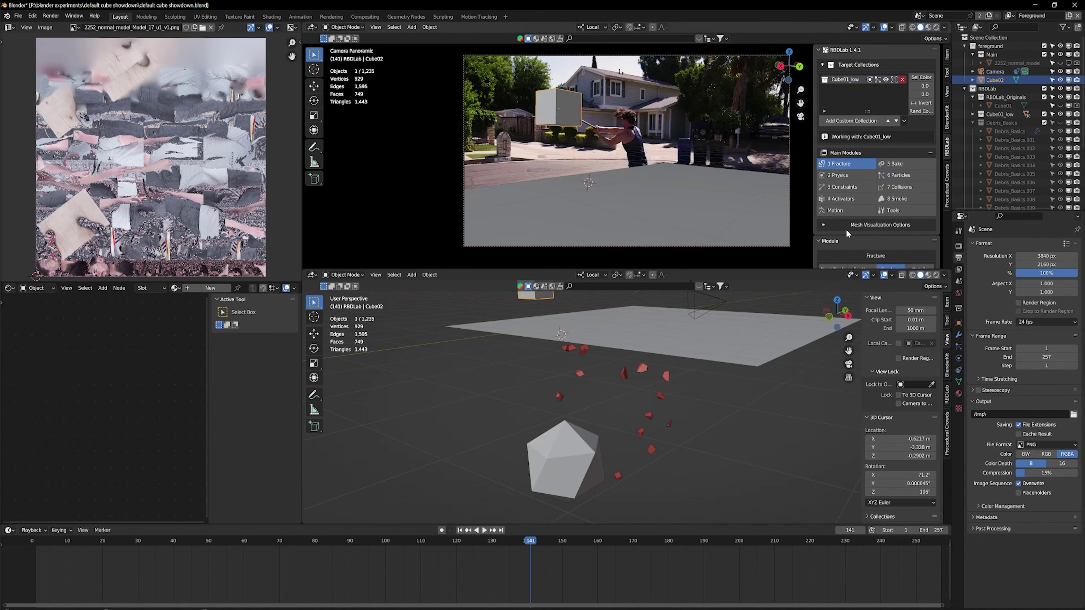
scroll(873, 192, "down", 8)
Fracture Cube02 and keyframe its rigid-body Dynamic setting at frames 140 and 141.
left_click(880, 256)
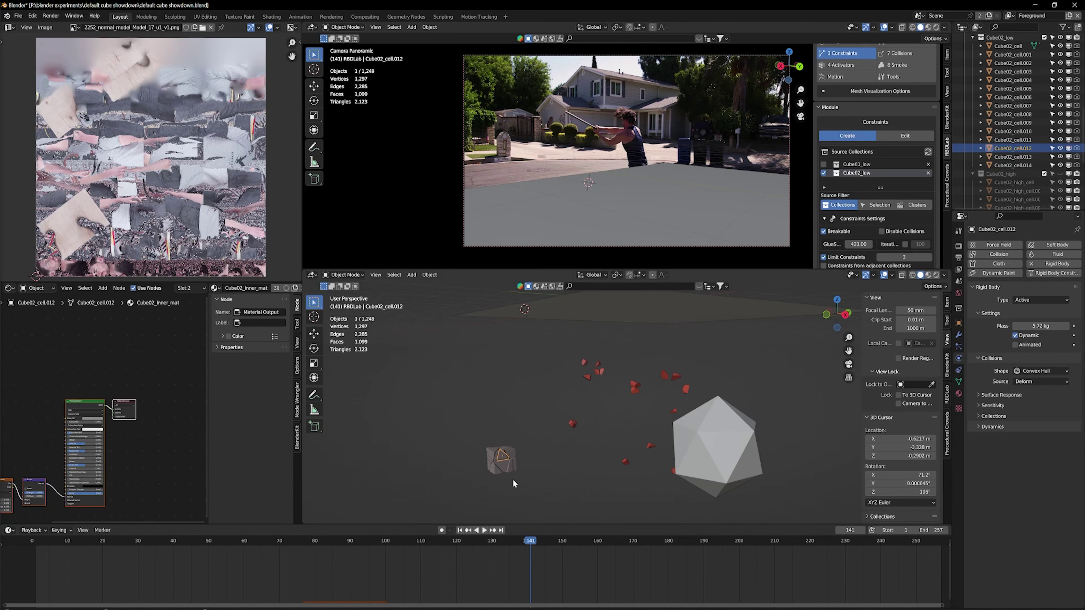
left_click(528, 542)
key("space")
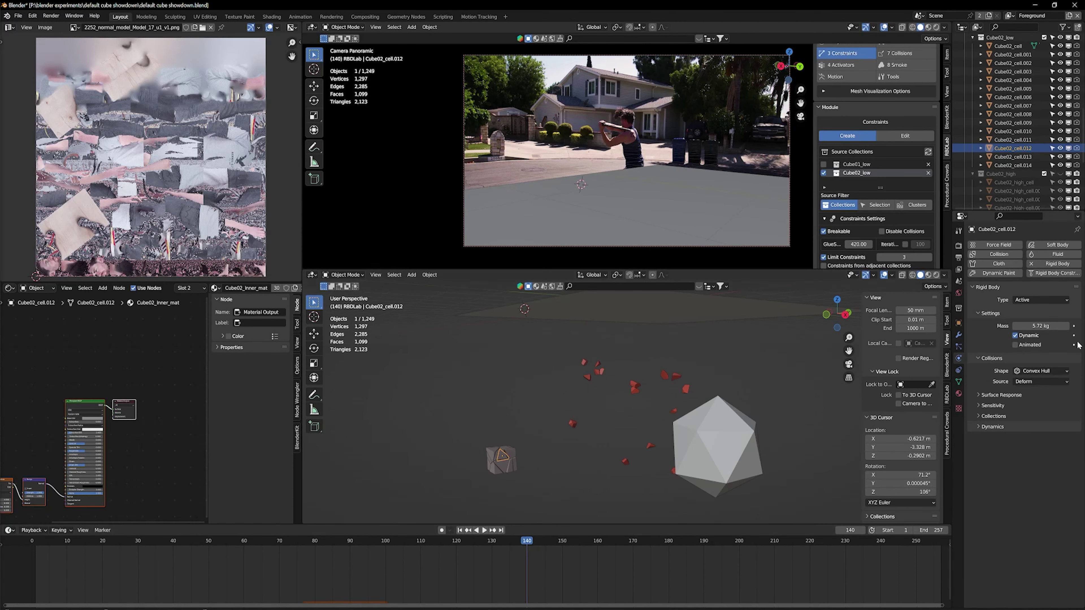
key("space")
left_click(1074, 336)
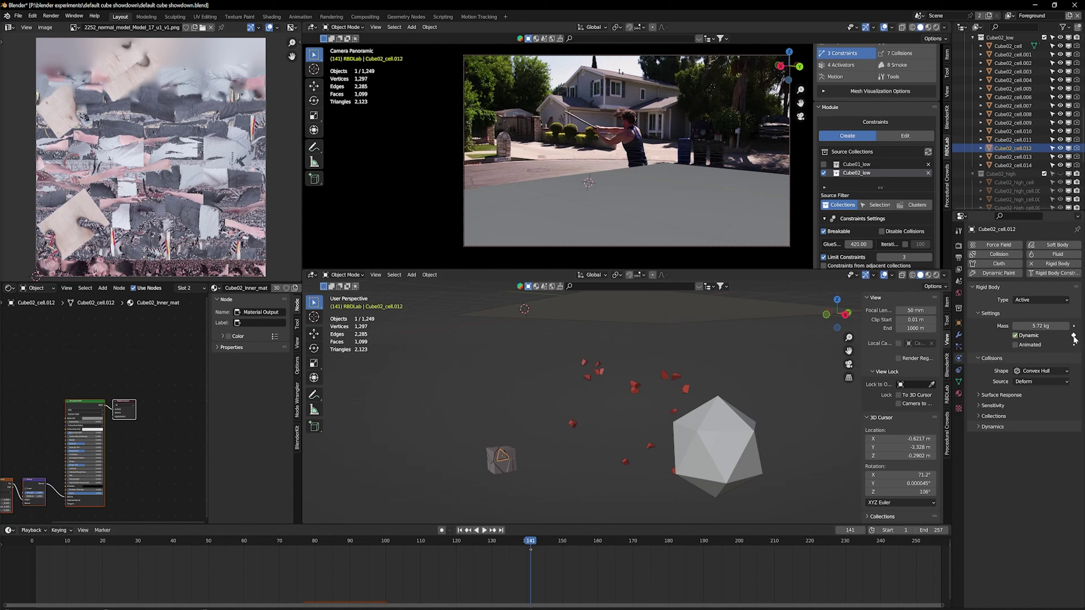
left_click(527, 542)
left_click(1075, 336)
Scrub back to frame 60 and play the simulation.
left_click_drag(528, 542, 259, 543)
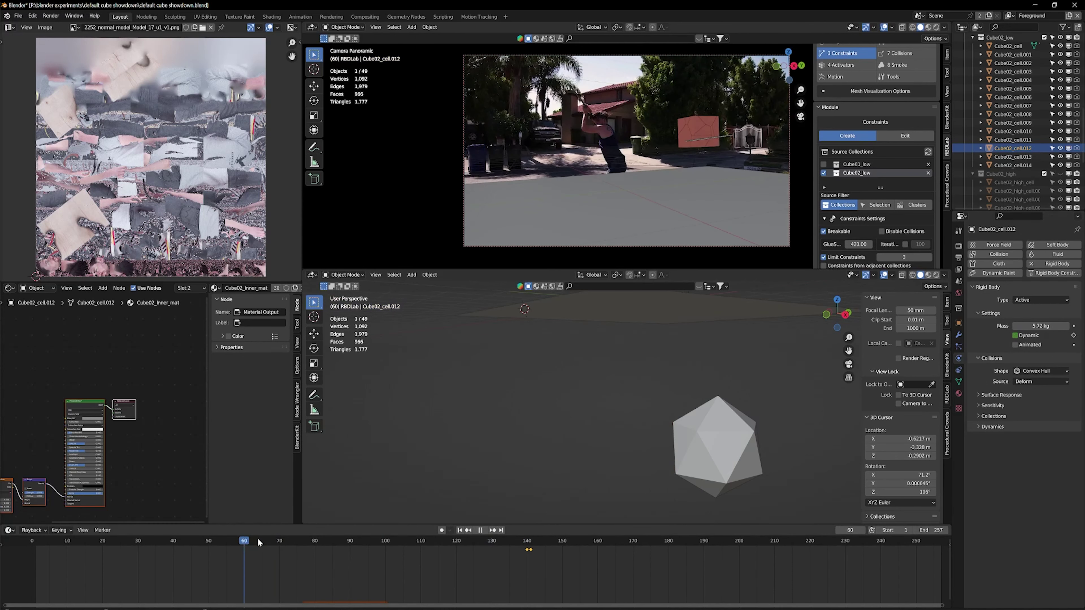
key("space")
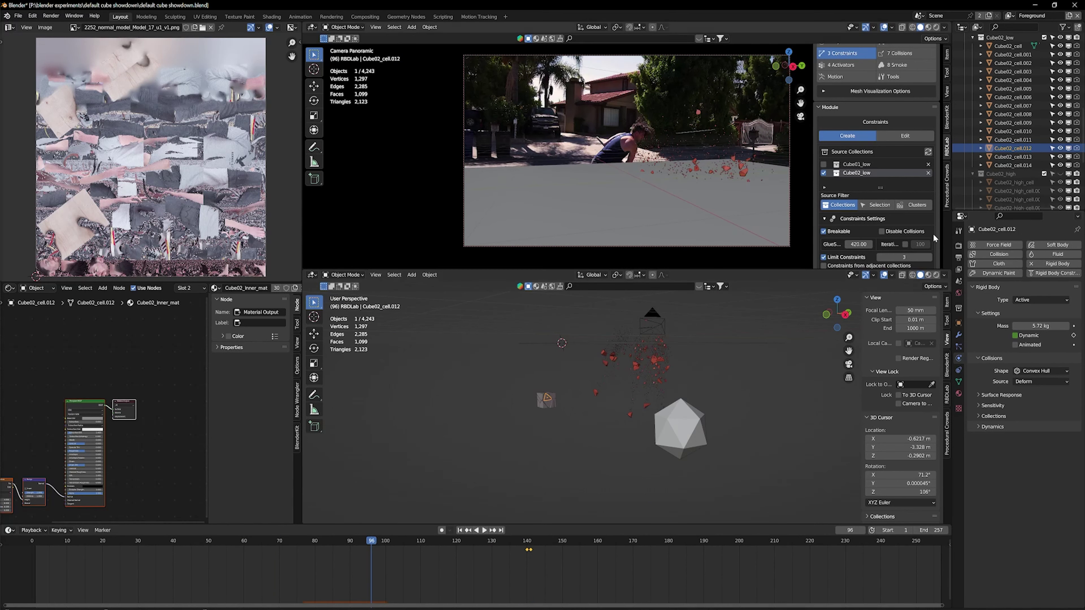
scroll(870, 198, "up", 3)
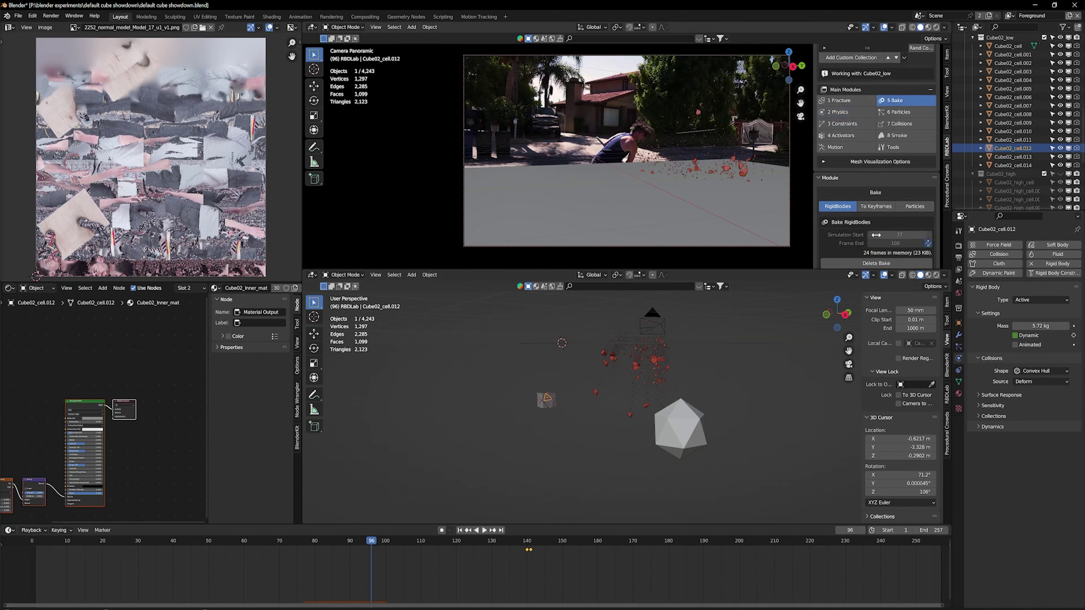
Delete the outdated rigid-body bake and play the timeline to rebuild the cache.
left_click(906, 59)
left_click(877, 223)
key("space")
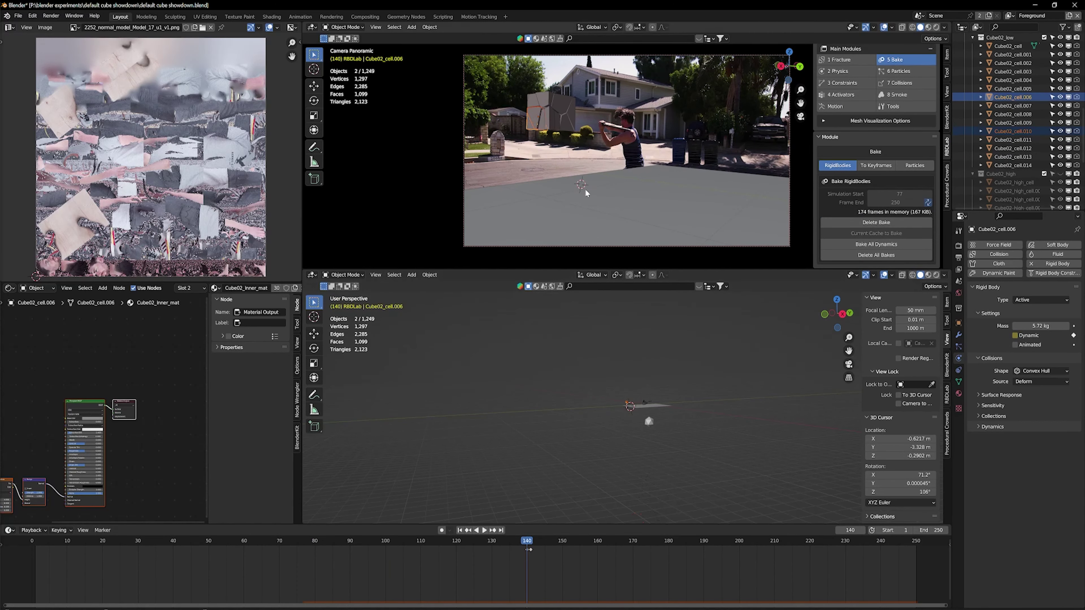
Use Ctrl+L to link data and pick the cg sword object.
key("ctrl+l")
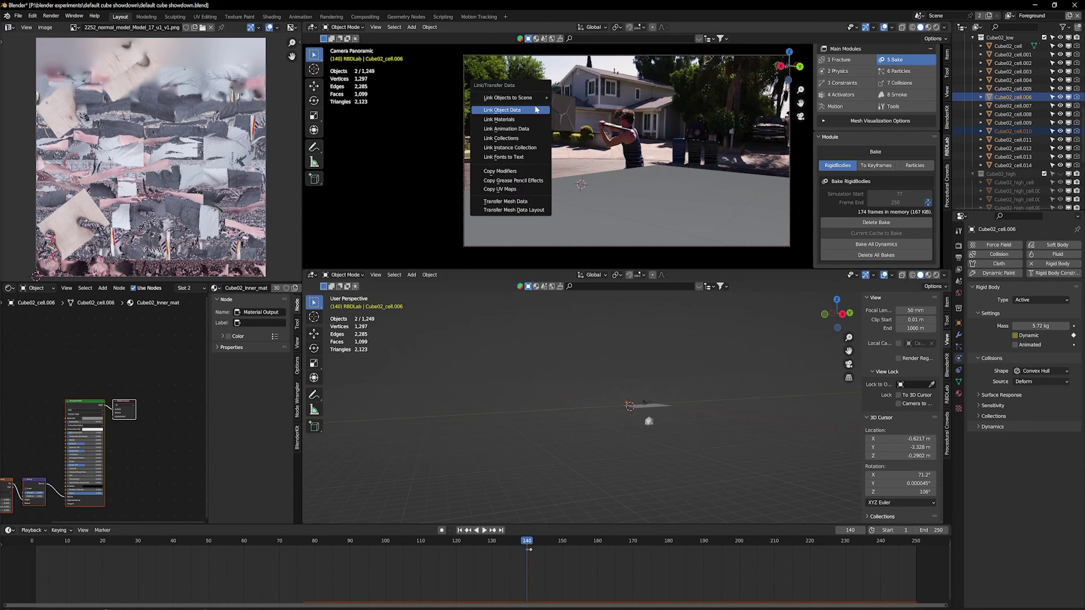
scroll(1015, 128, "down", 5)
left_click(1015, 179)
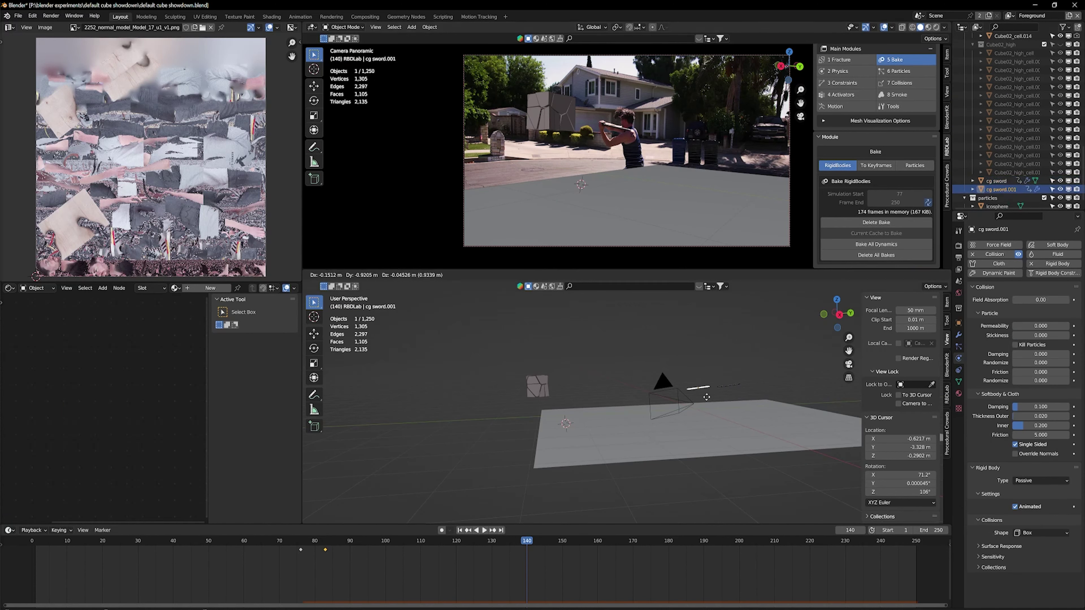
Confirm the sword's position, then create debris and dust particle emitters for Cube02.
left_click(575, 396)
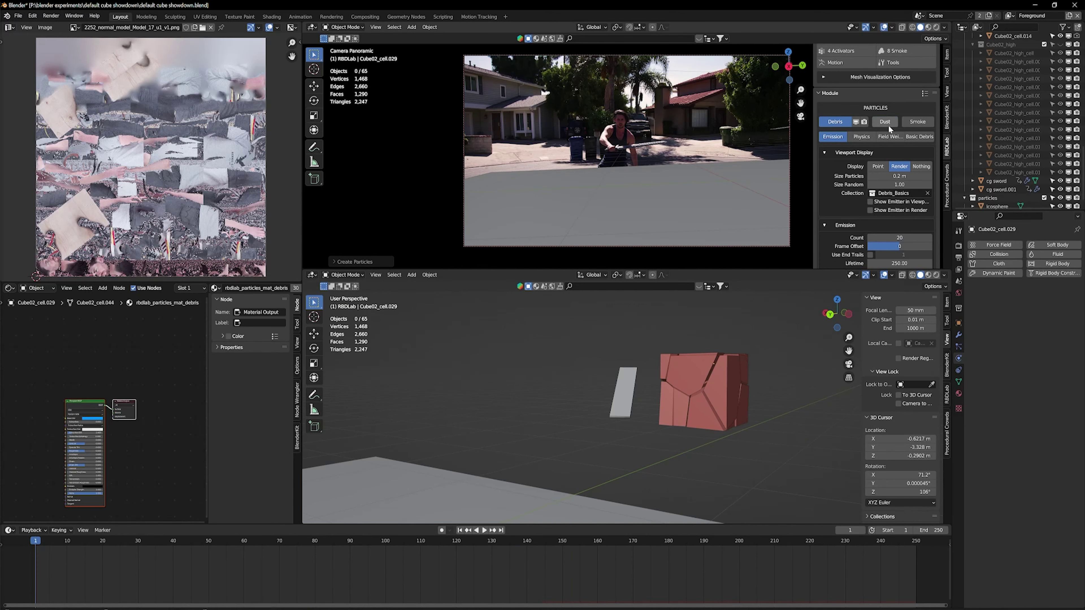
left_click(885, 121)
left_click(918, 122)
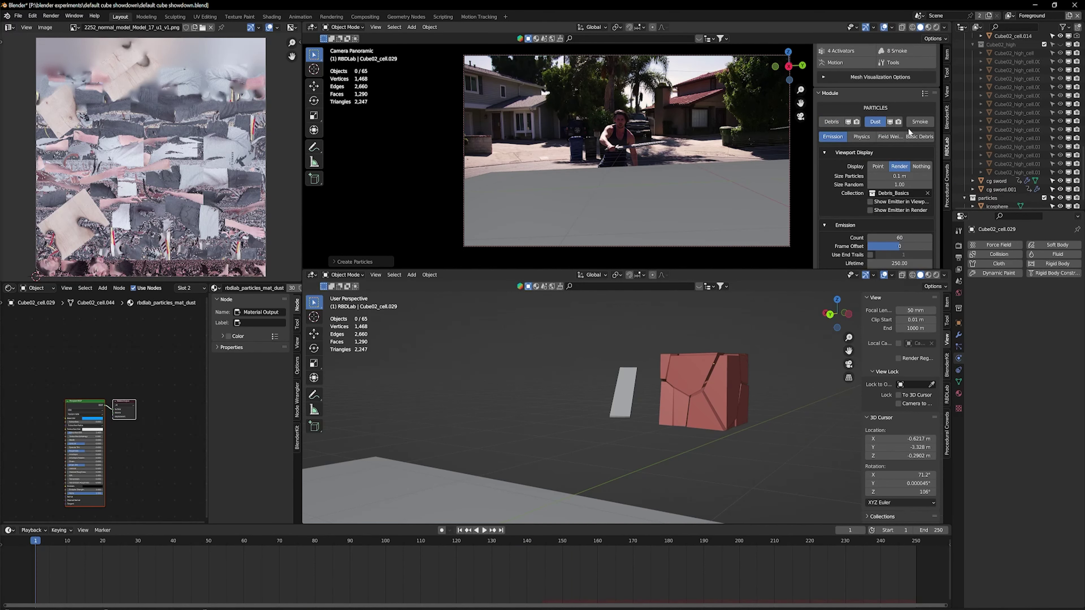
left_click(886, 255)
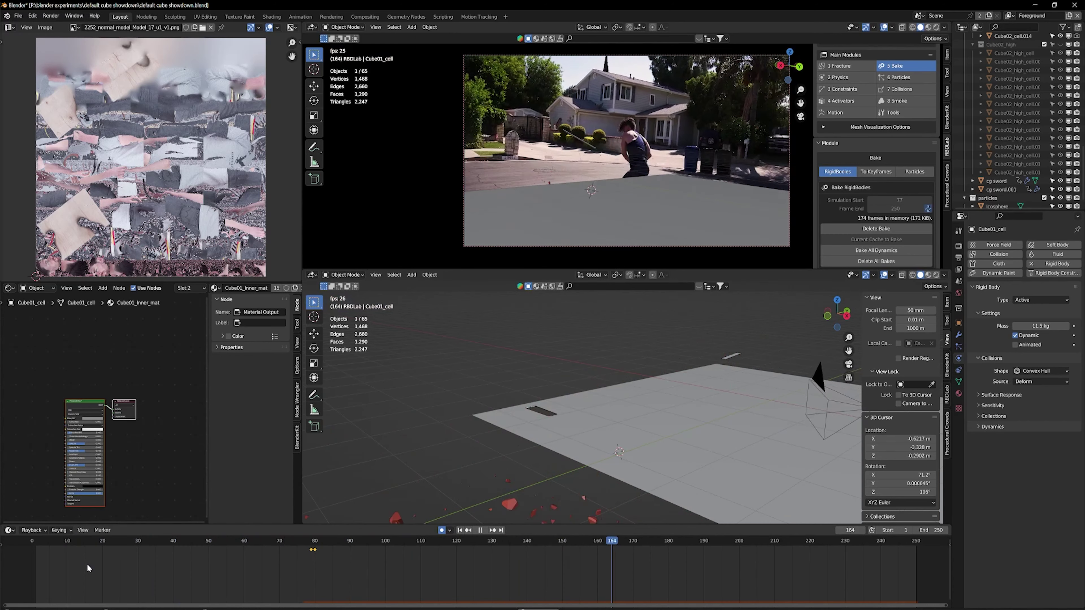
Add a cube scaled to about 0.24, raise it 1 m, and turn off Dynamic for Cube03.
key("space")
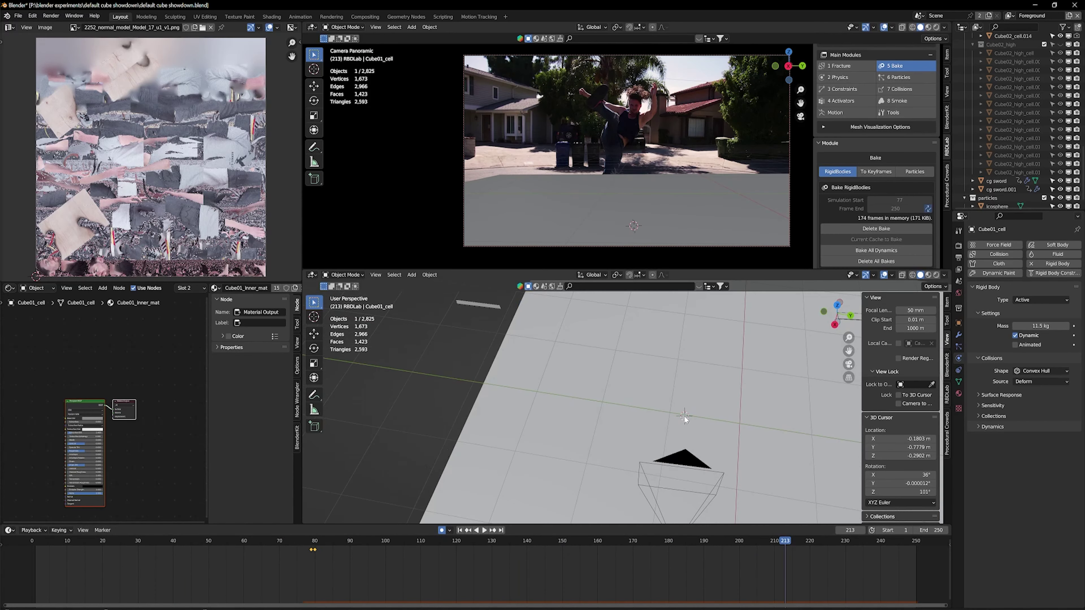
key("shift+a")
mouse_move(685, 420)
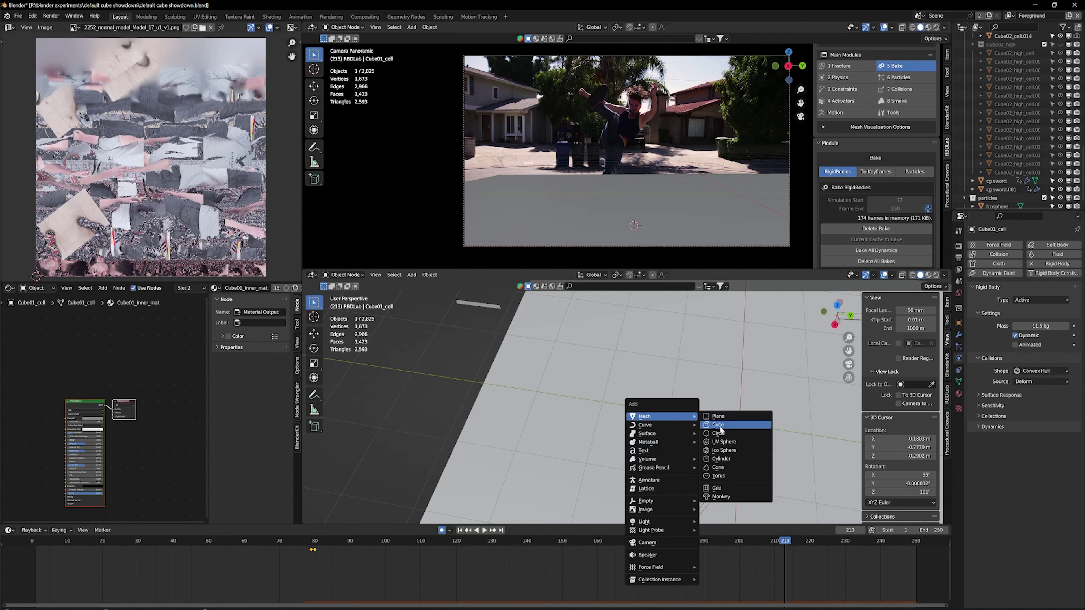
left_click(720, 425)
key("s")
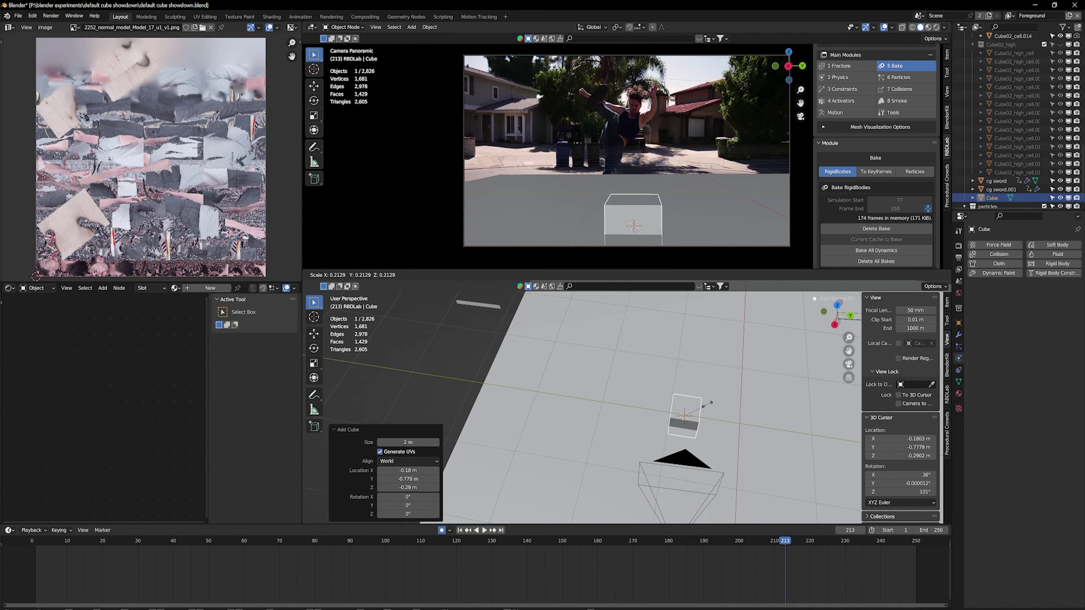
left_click(711, 403)
key("g")
key("z")
left_click(717, 362)
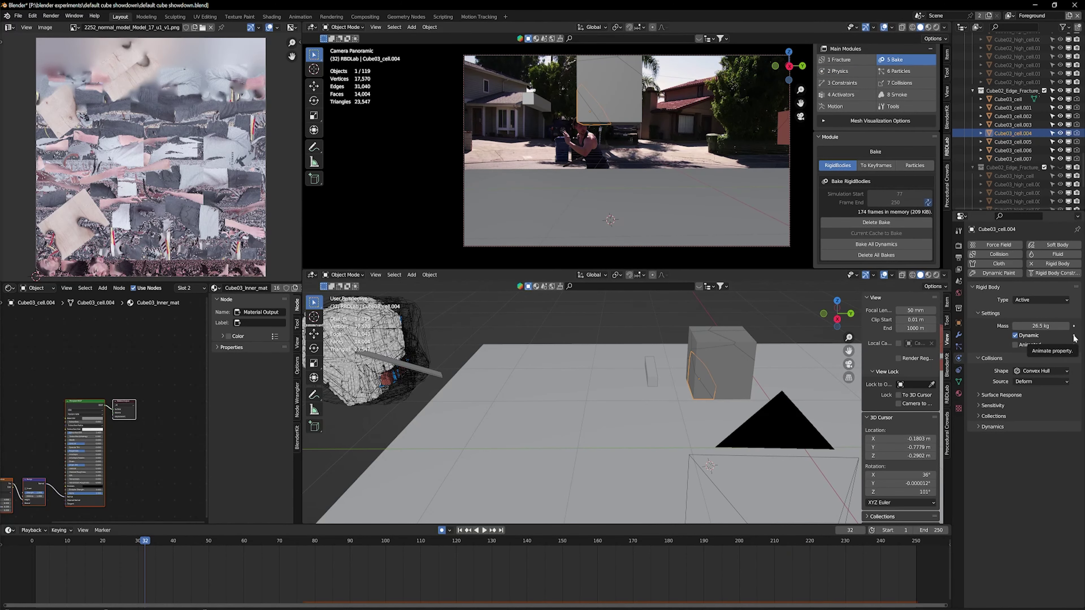
left_click(1051, 338)
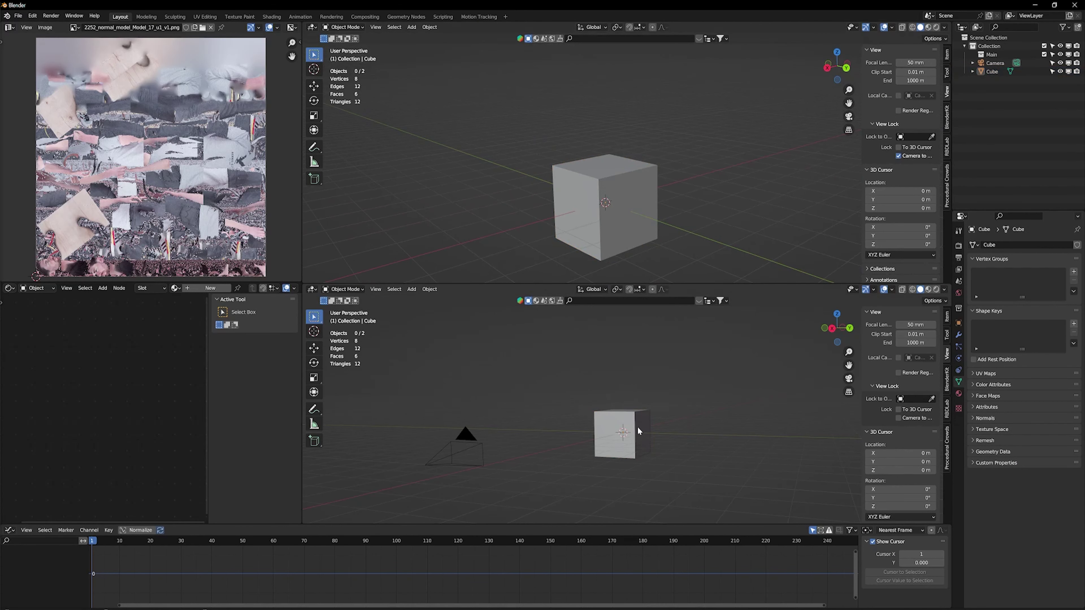
Delete the default cube so only the camera remains, then go to the File menu.
key("x")
left_click(638, 428)
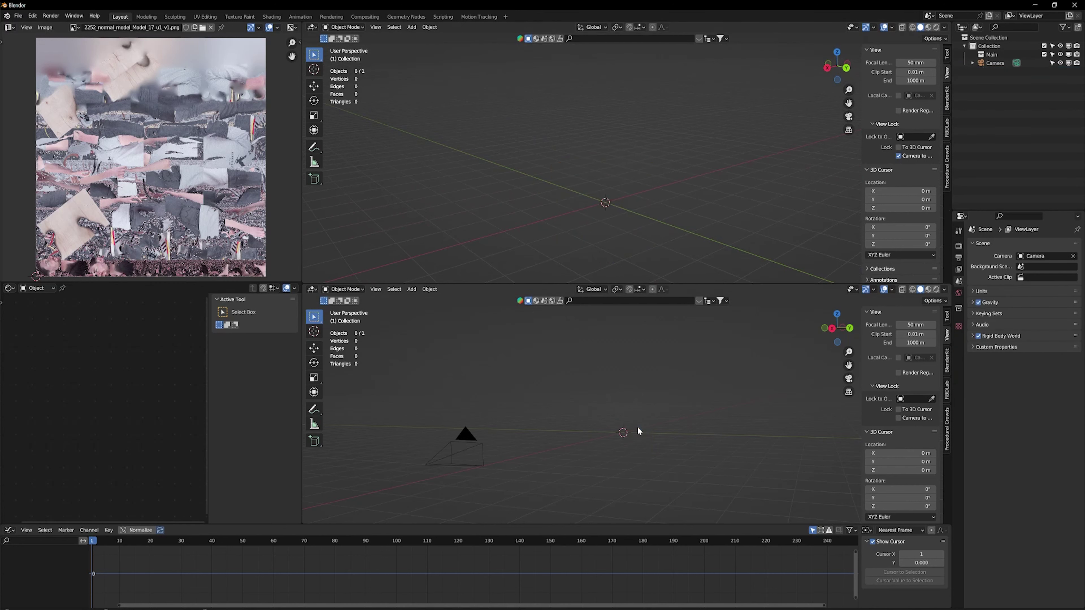
left_click(19, 17)
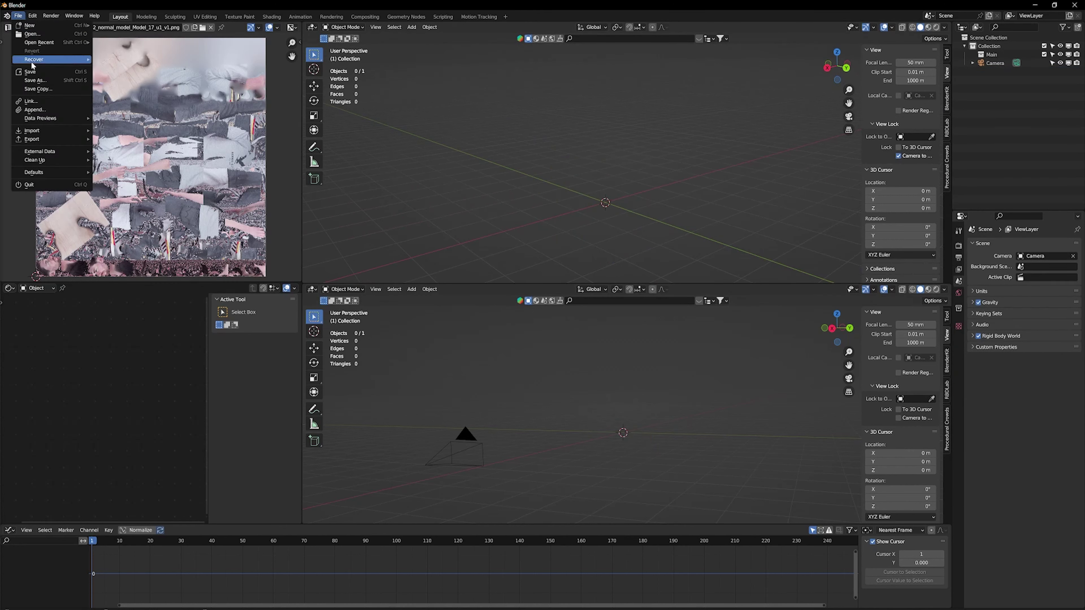